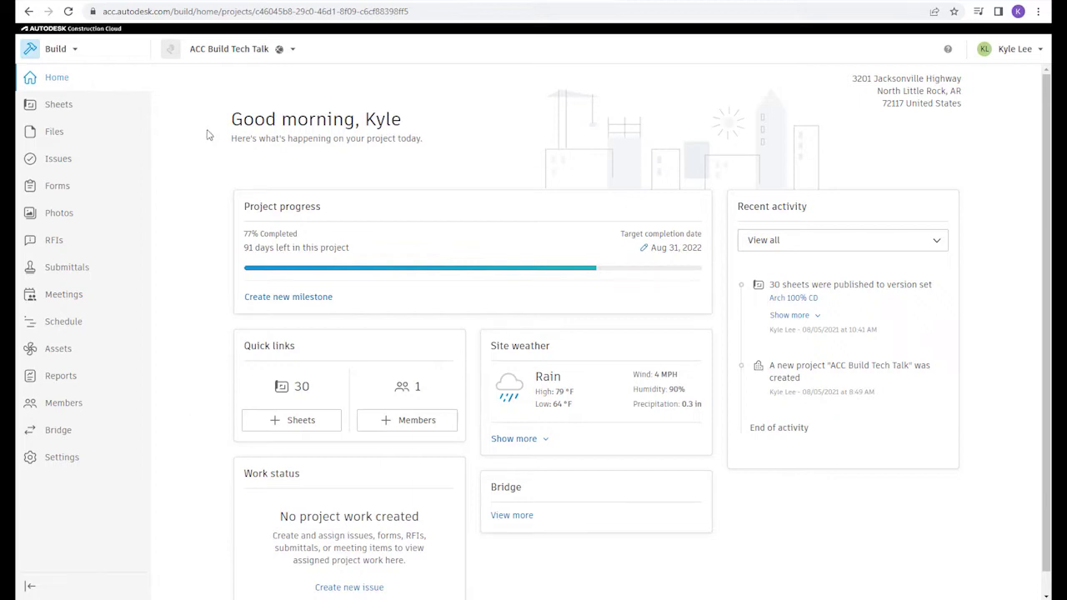
Step: Switch from Build to Docs and open the project's Construction Documents folder
left_click(73, 51)
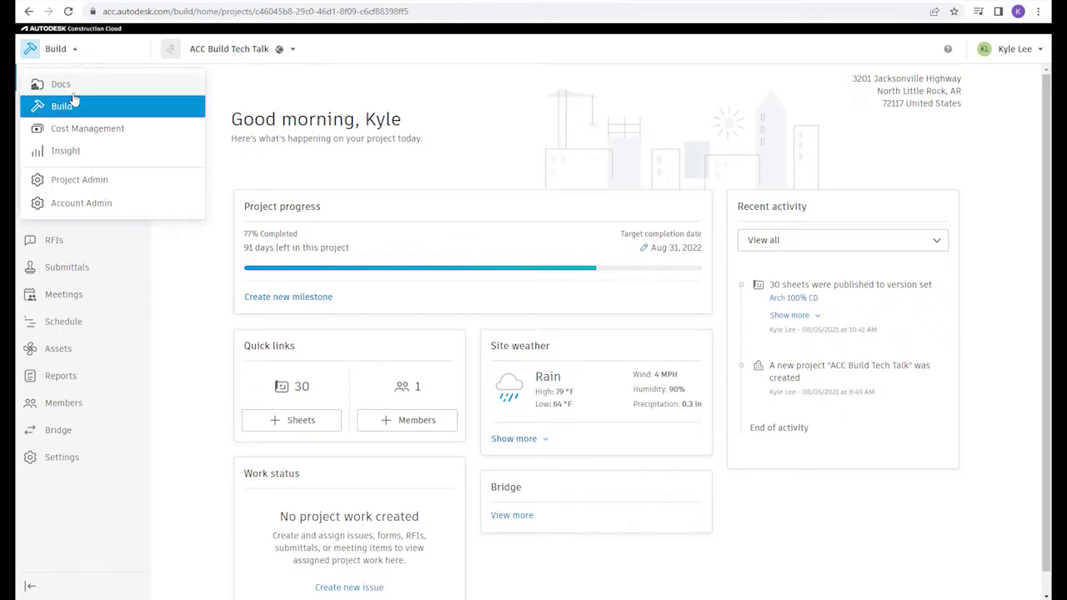
left_click(73, 90)
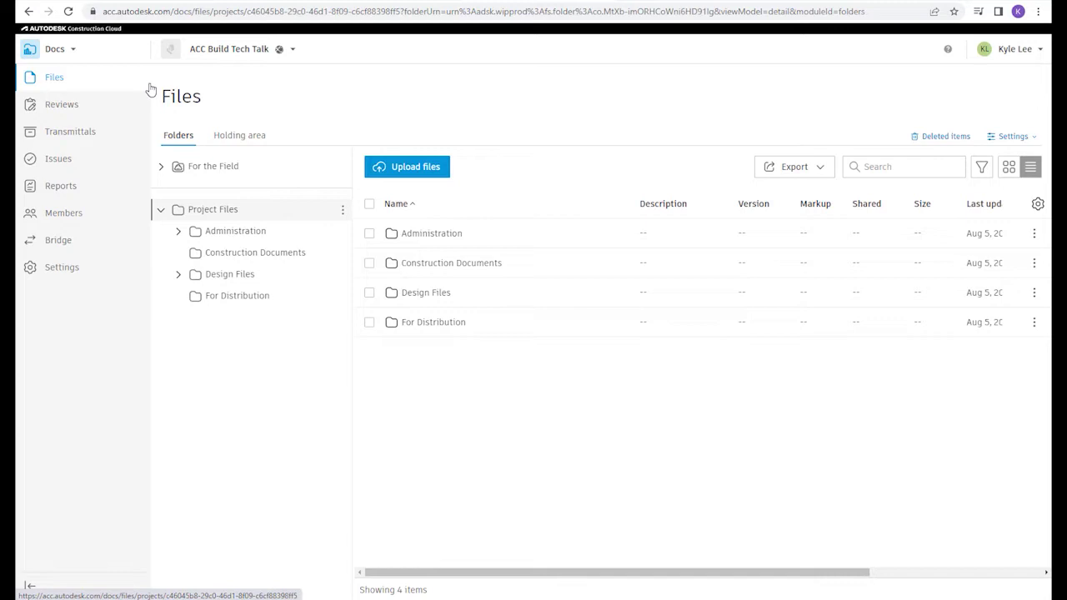
left_click(272, 260)
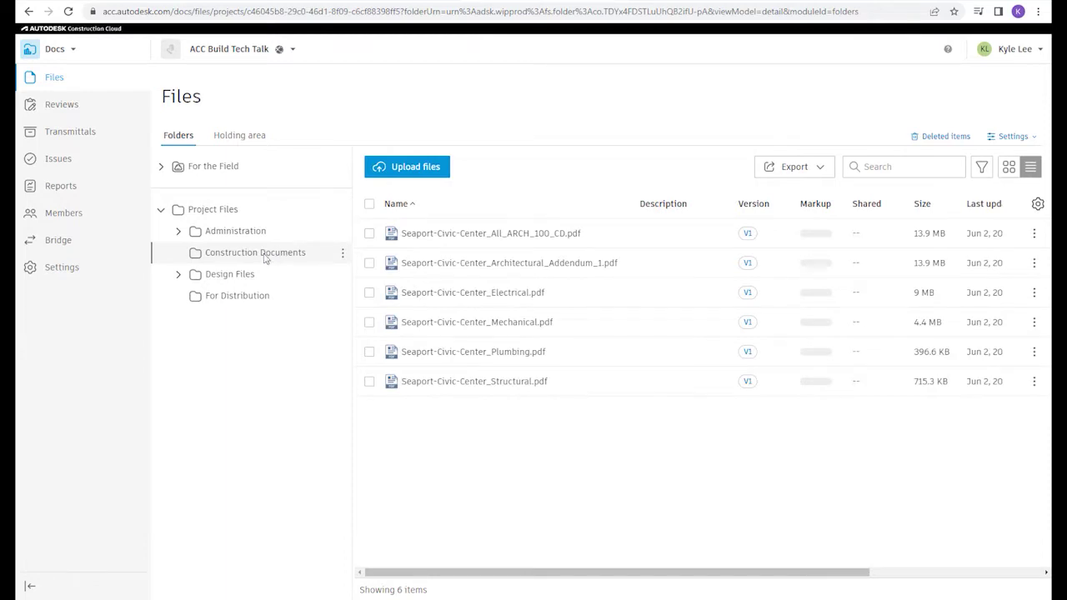
left_click(369, 234)
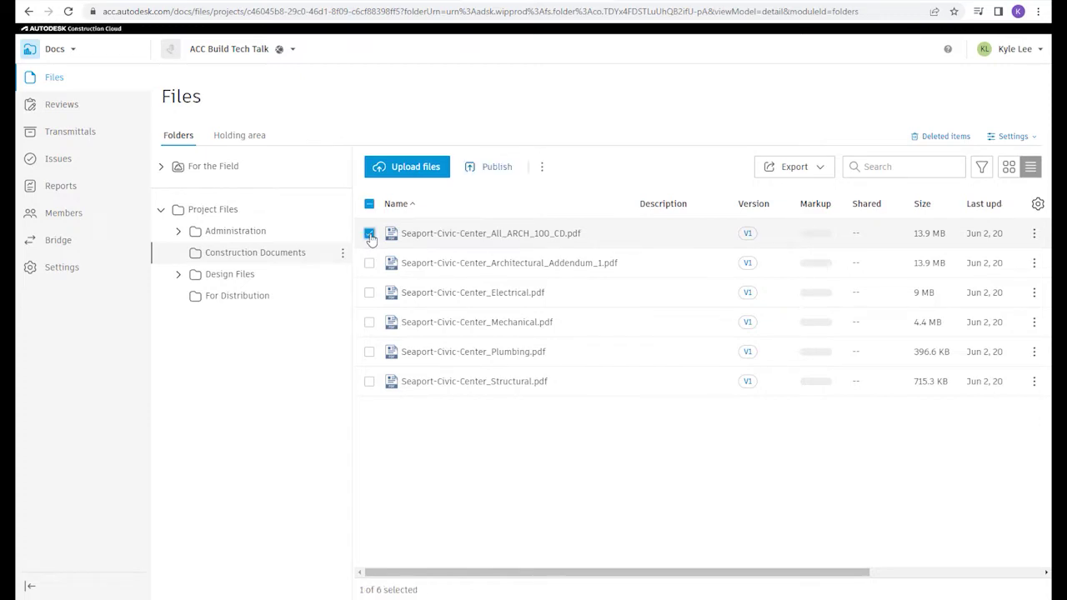
left_click(369, 263)
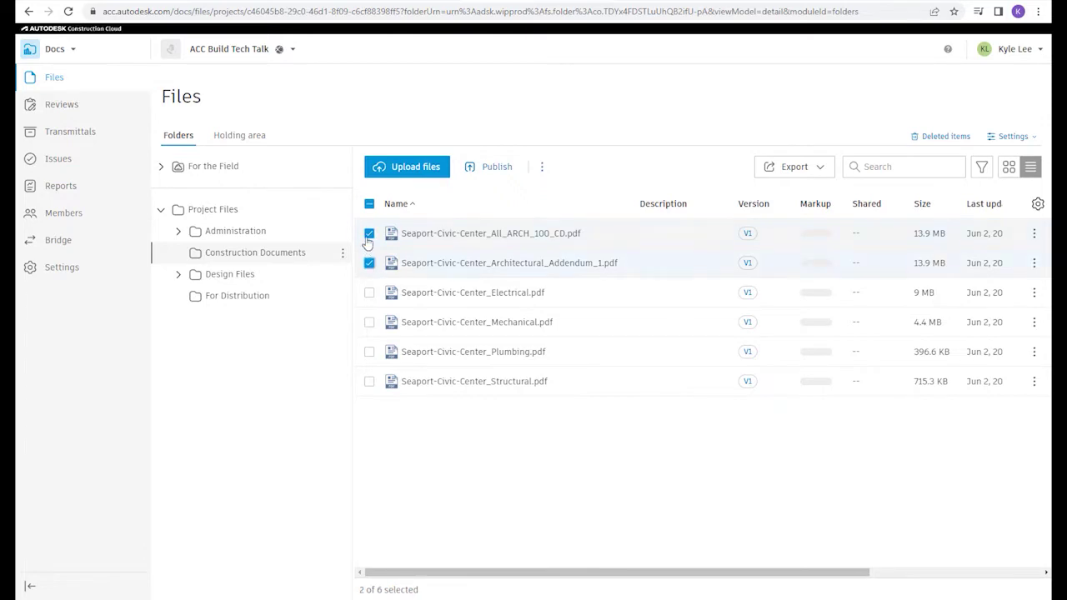
left_click(369, 234)
left_click(369, 262)
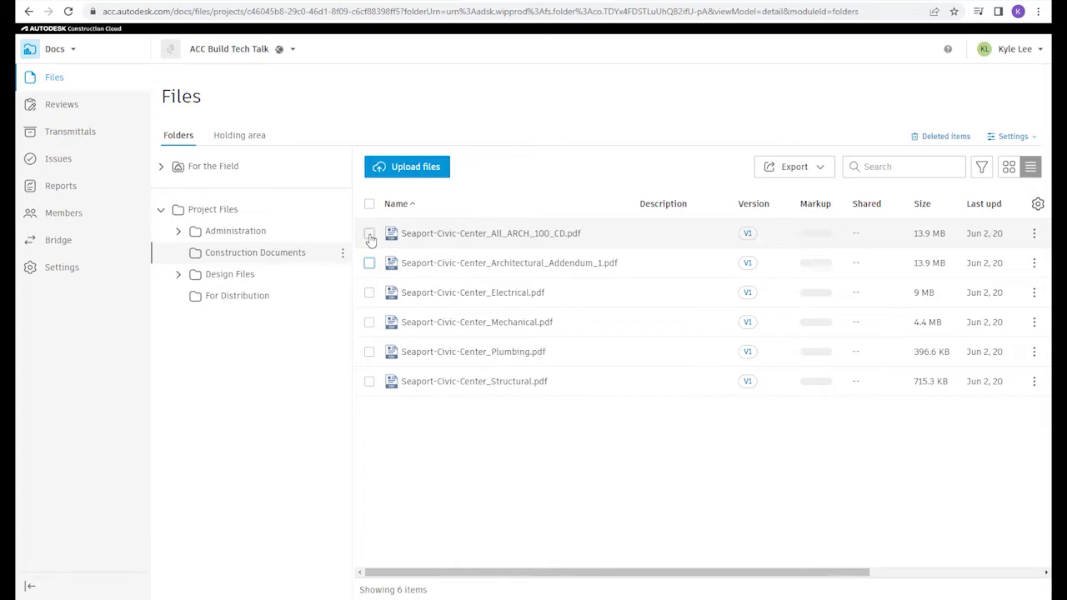
Step: Start sharing Seaport-Civic-Center_All_ARCH_100_CD.pdf with another project, and close the share settings without choosing a target
left_click(369, 235)
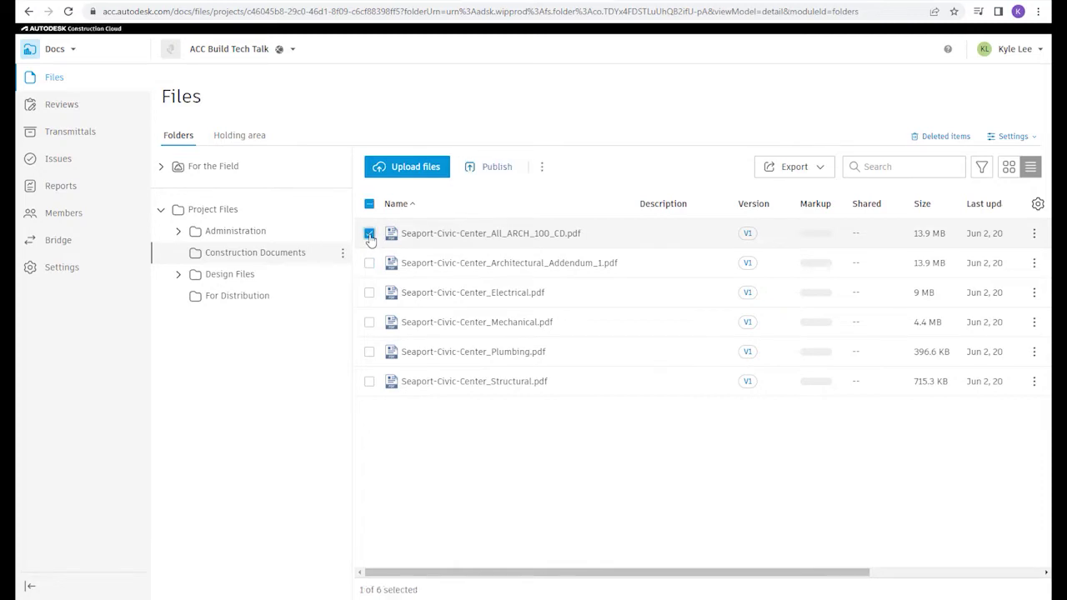
left_click(542, 168)
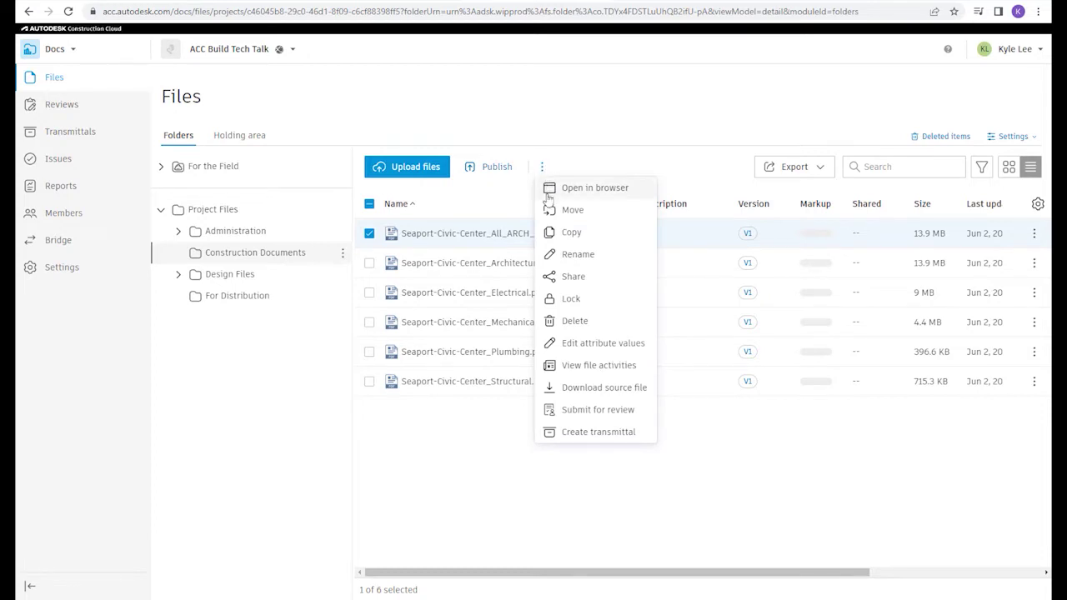
left_click(574, 276)
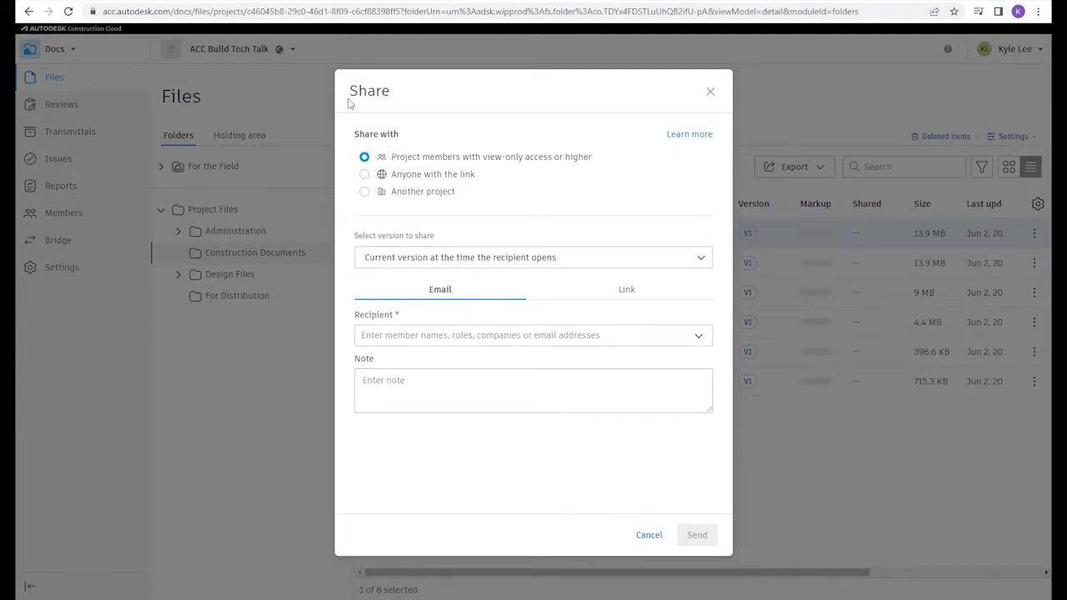
left_click(365, 193)
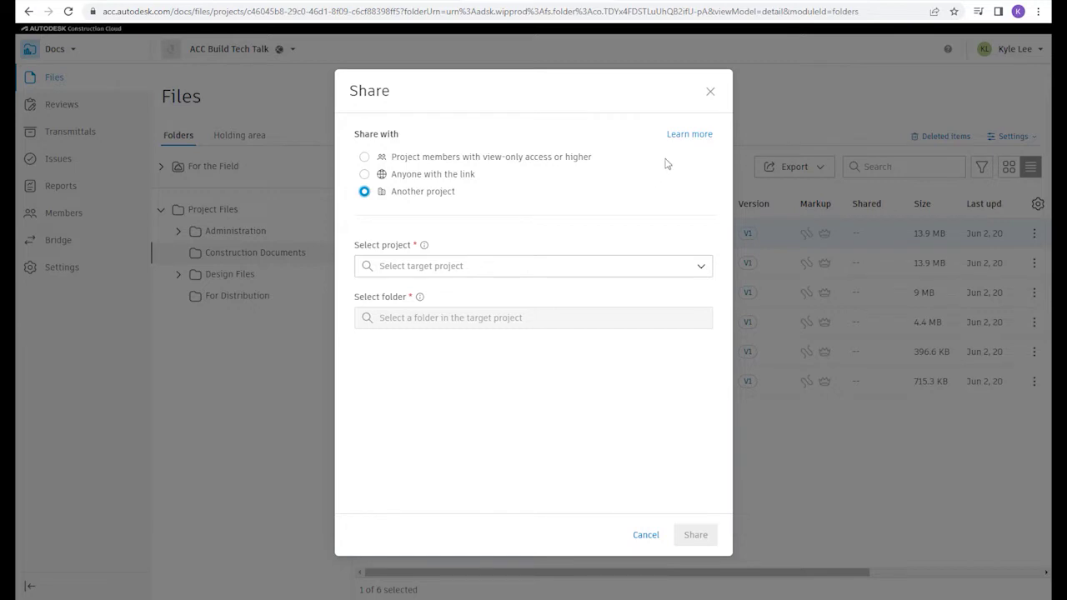
left_click(711, 92)
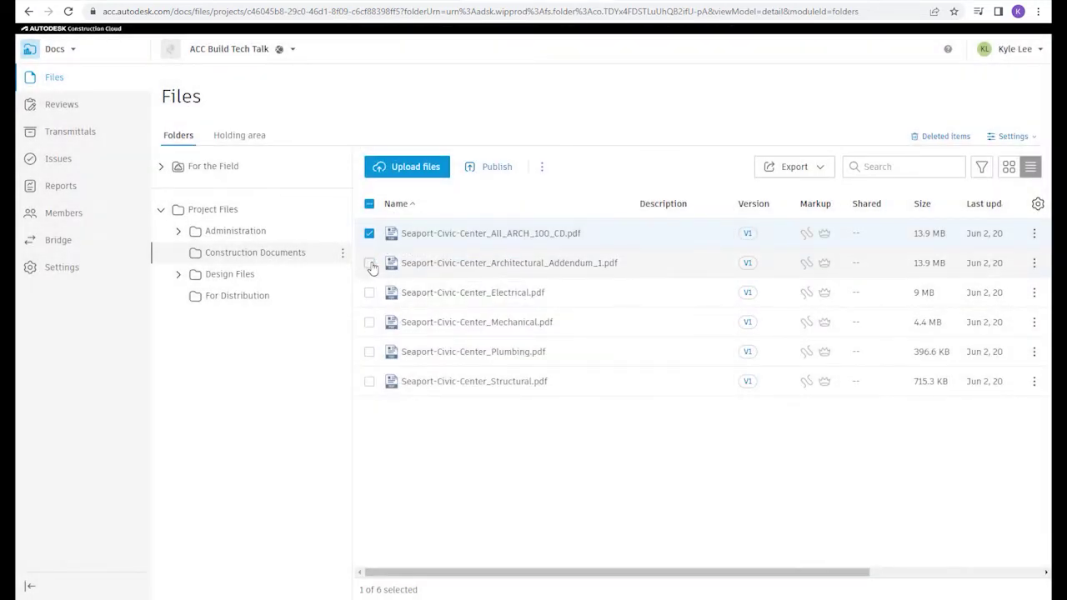
Step: Start sharing the All_ARCH_100_CD, Architectural_Addendum_1 and Electrical PDFs with another project, cancel, and clear the file selection
left_click(370, 263)
left_click(369, 292)
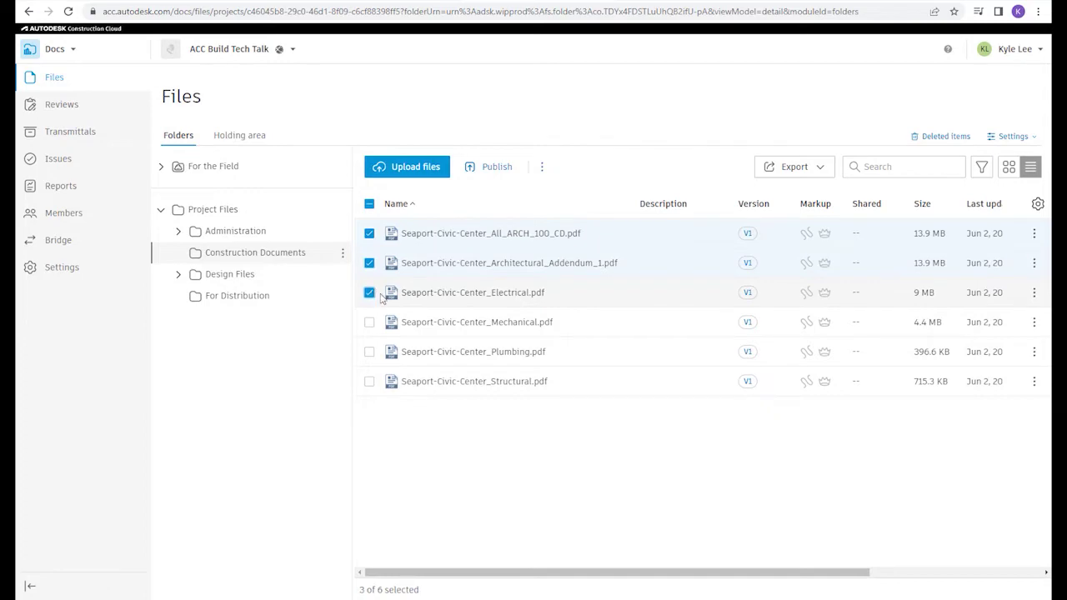
left_click(543, 169)
left_click(564, 254)
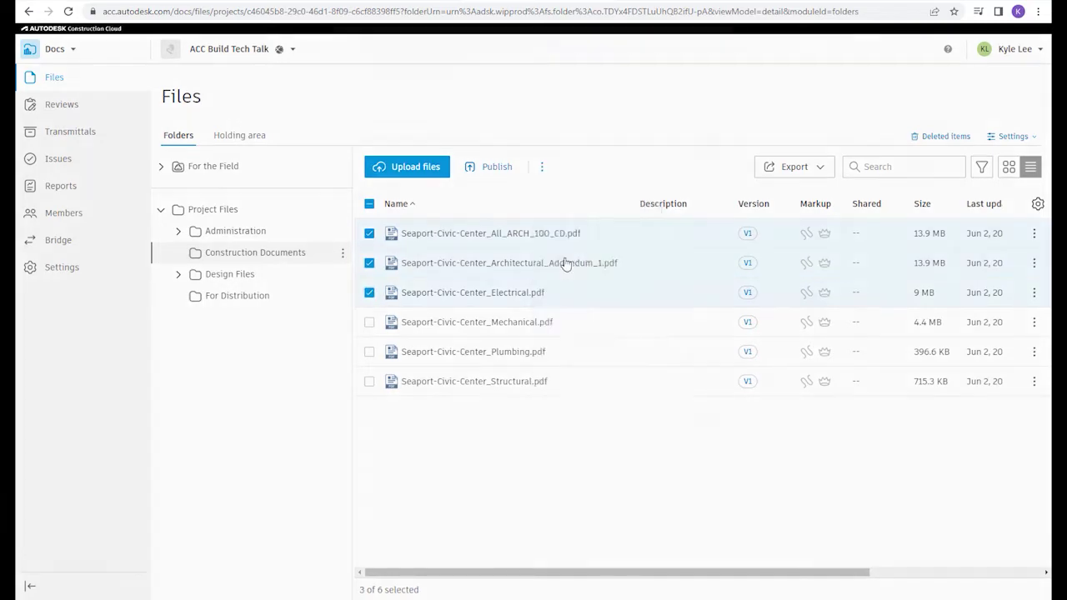
left_click(364, 192)
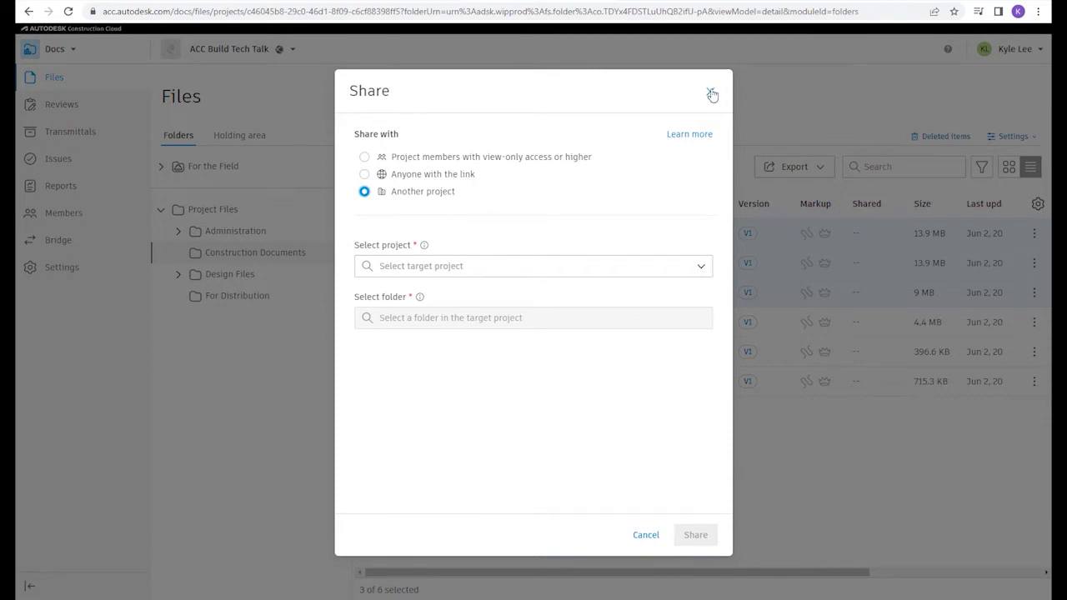
left_click(711, 93)
left_click(369, 204)
left_click(370, 205)
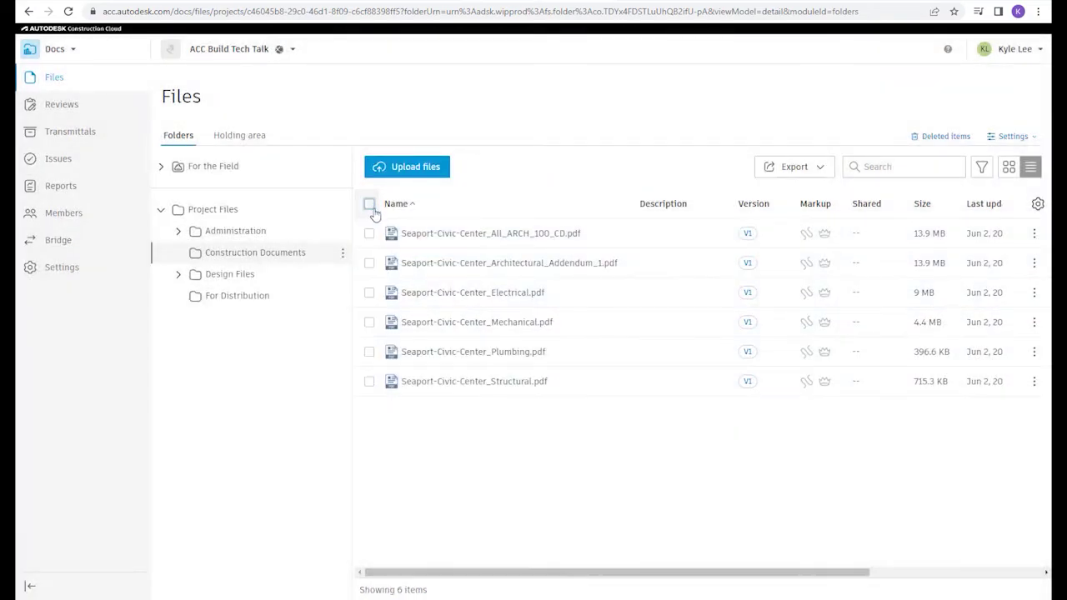
left_click(341, 256)
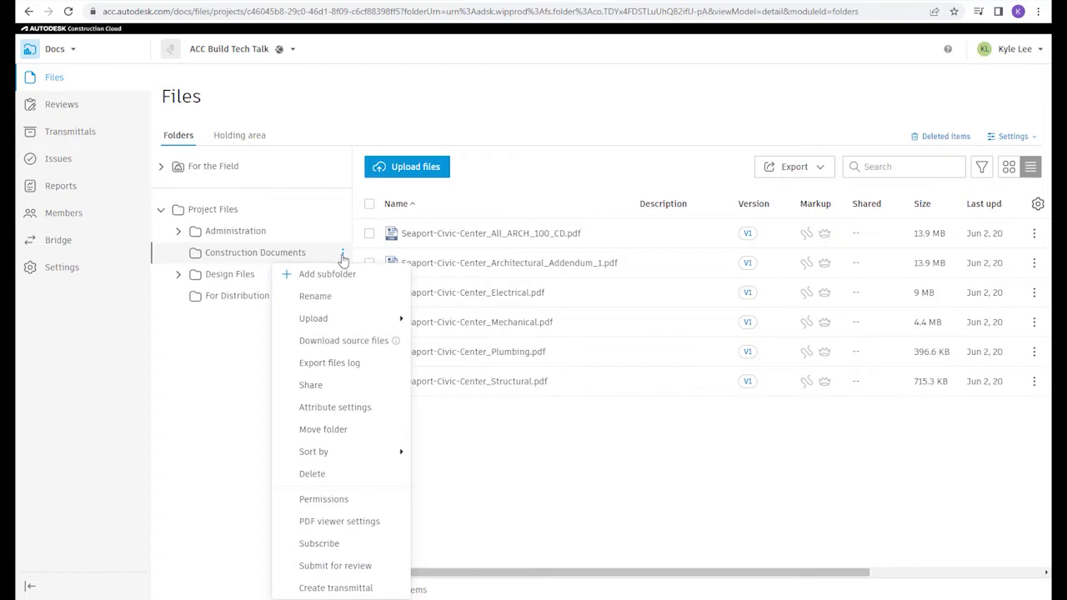
left_click(340, 387)
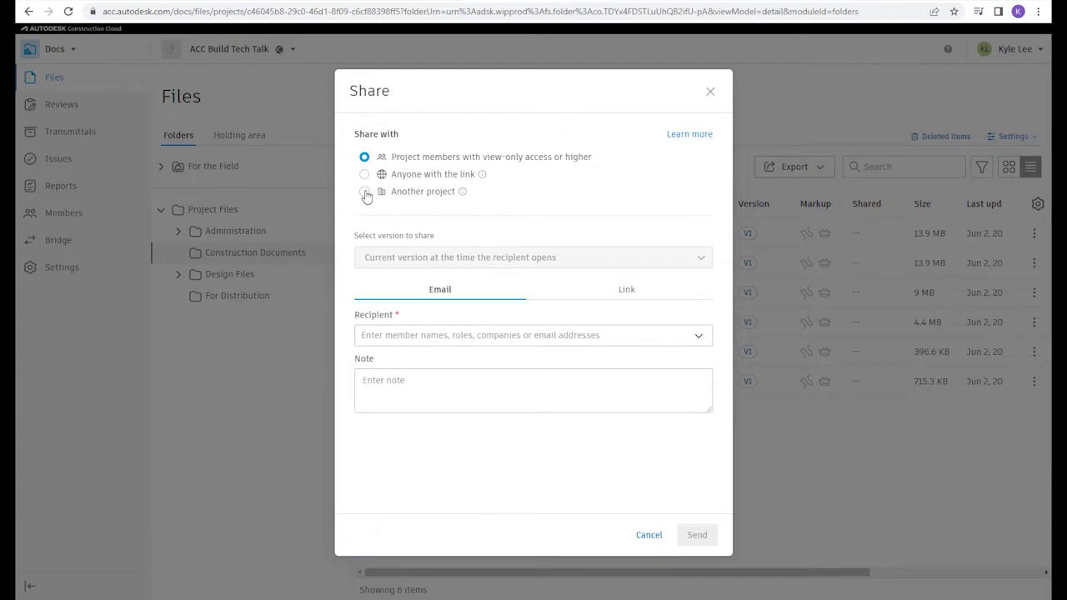
left_click(710, 91)
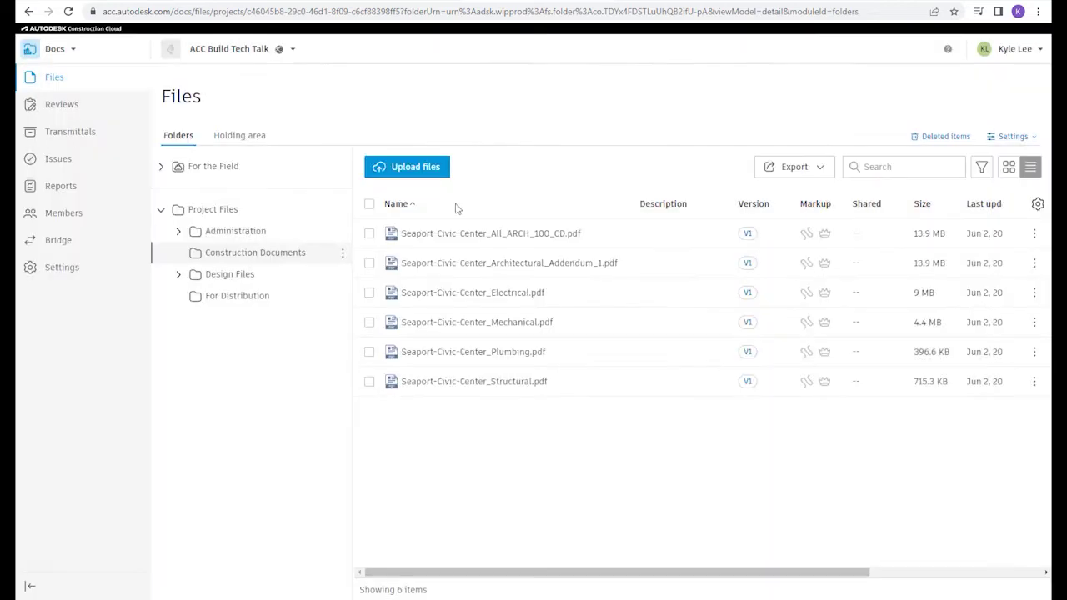
Step: Set up sharing of the Construction Documents folder with another project, choosing ACC Bridge Test as the target project
left_click(342, 255)
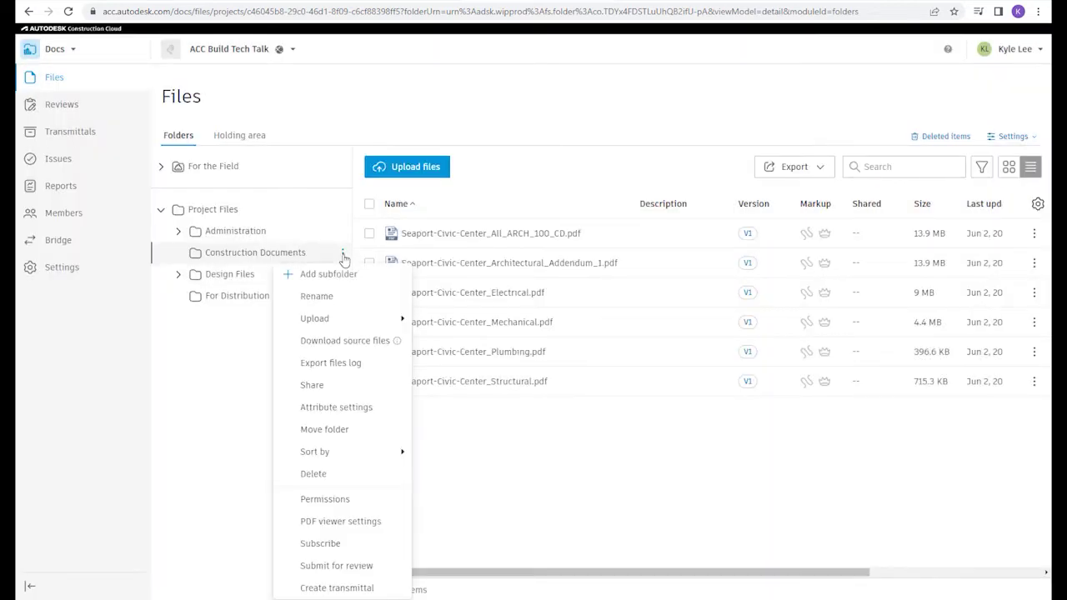
left_click(338, 384)
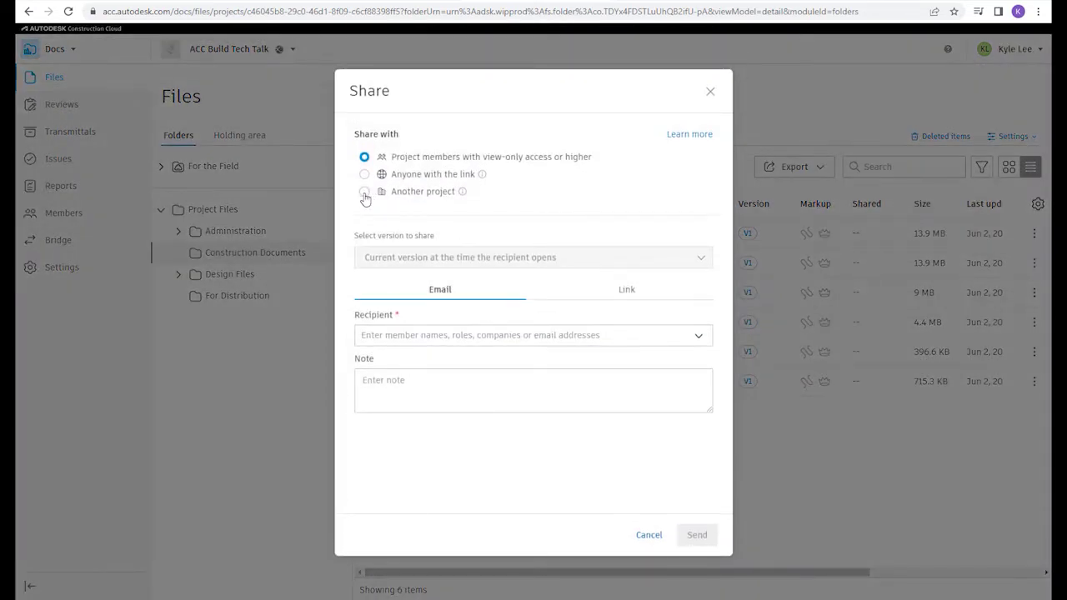
left_click(364, 192)
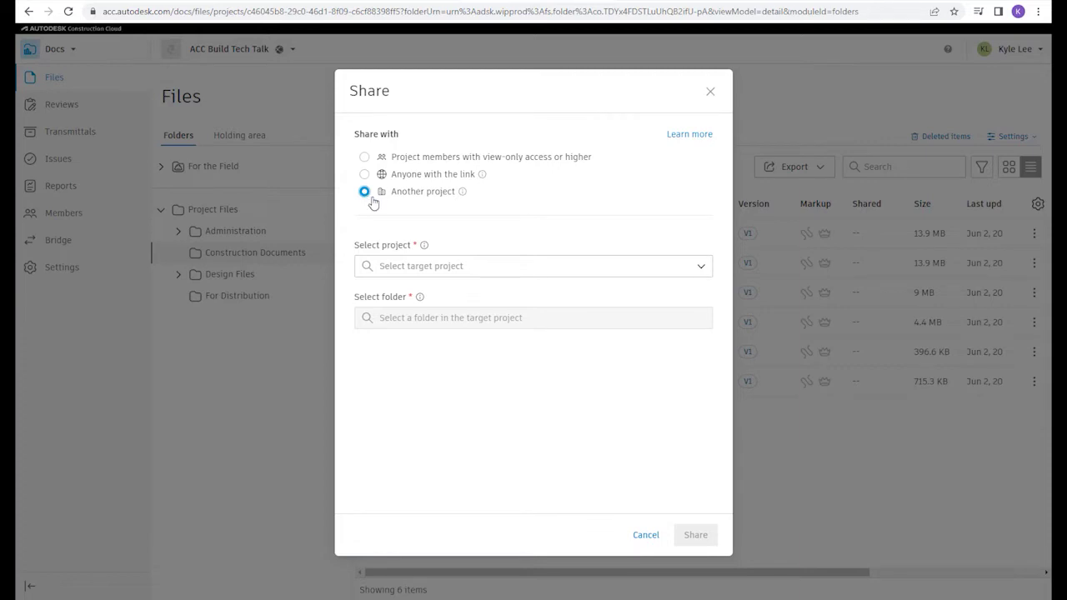
left_click(701, 267)
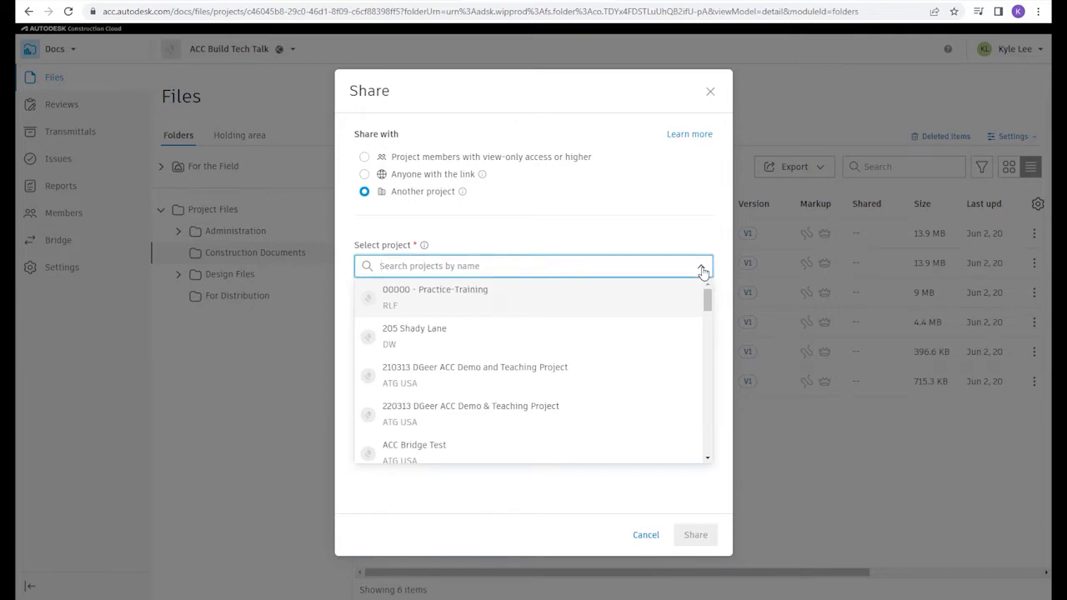
type("Bri")
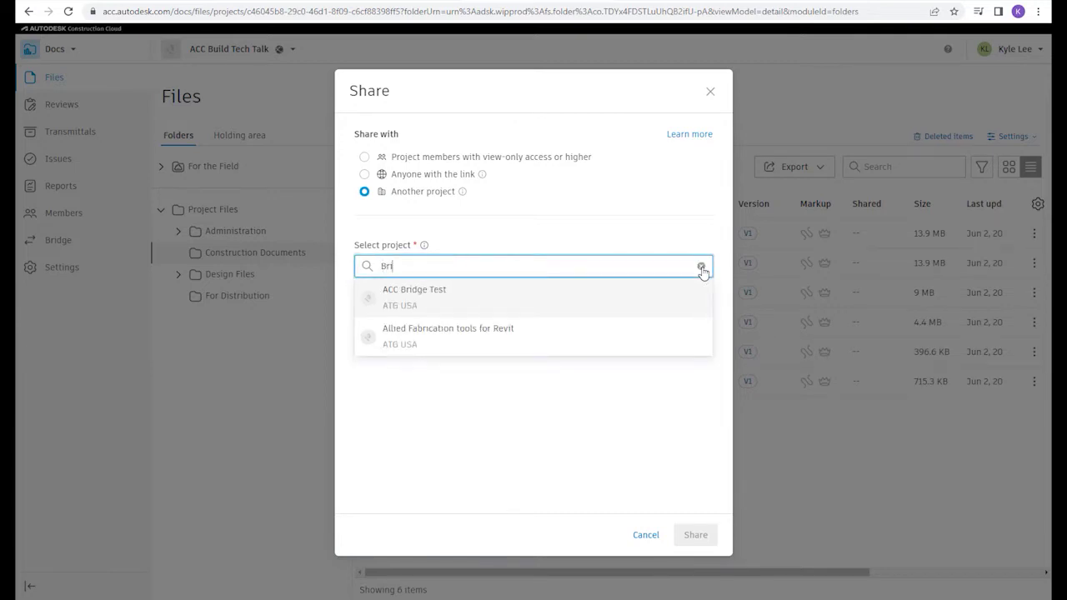
left_click(437, 296)
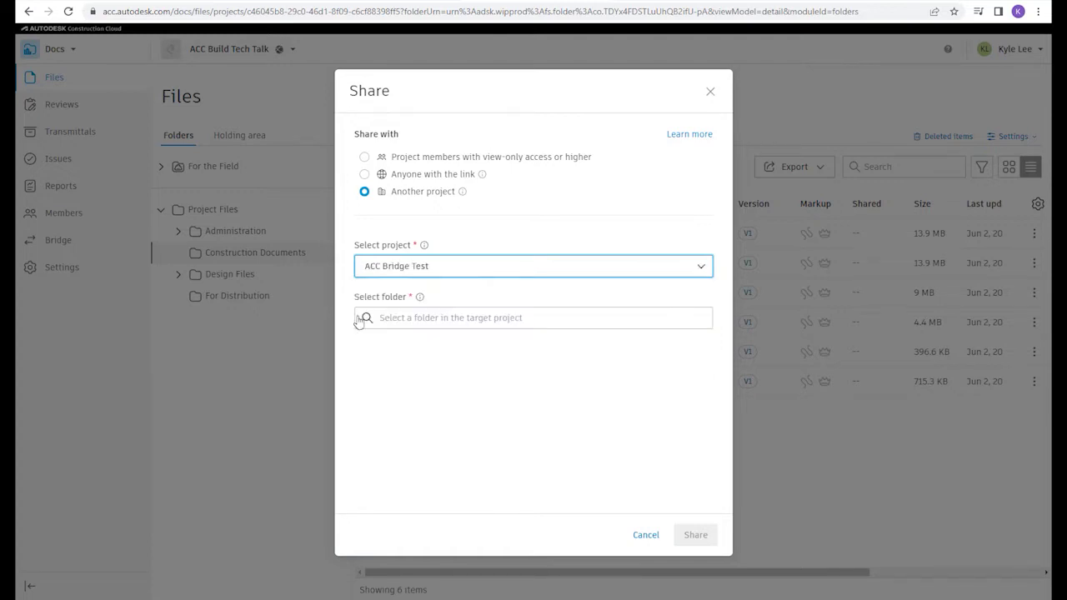
Step: Choose Project Files as the target folder and share the Construction Documents folder
left_click(475, 327)
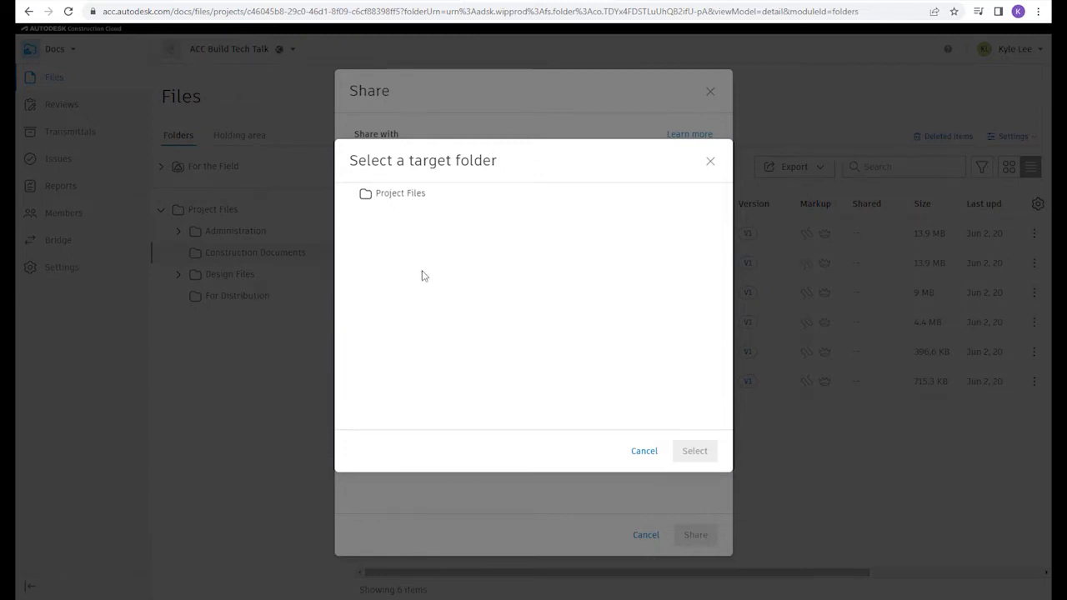
left_click(401, 196)
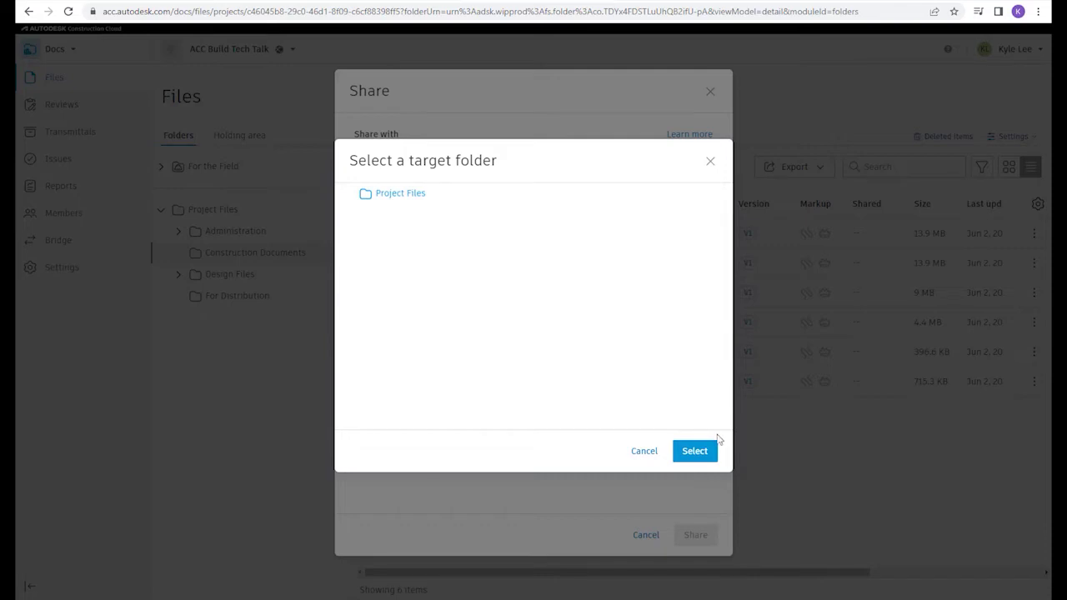
left_click(696, 451)
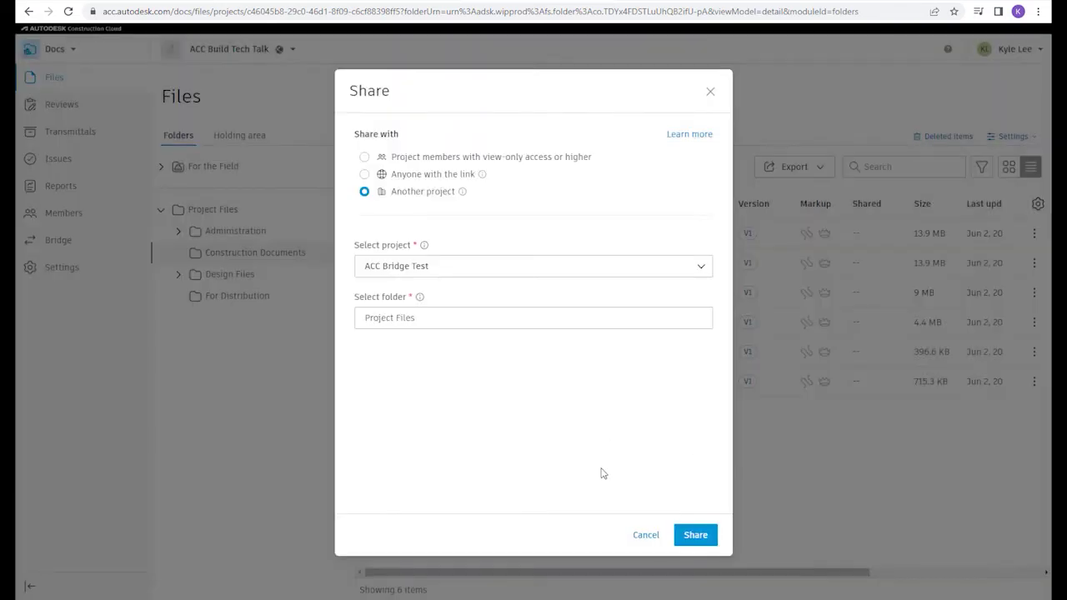
left_click(695, 535)
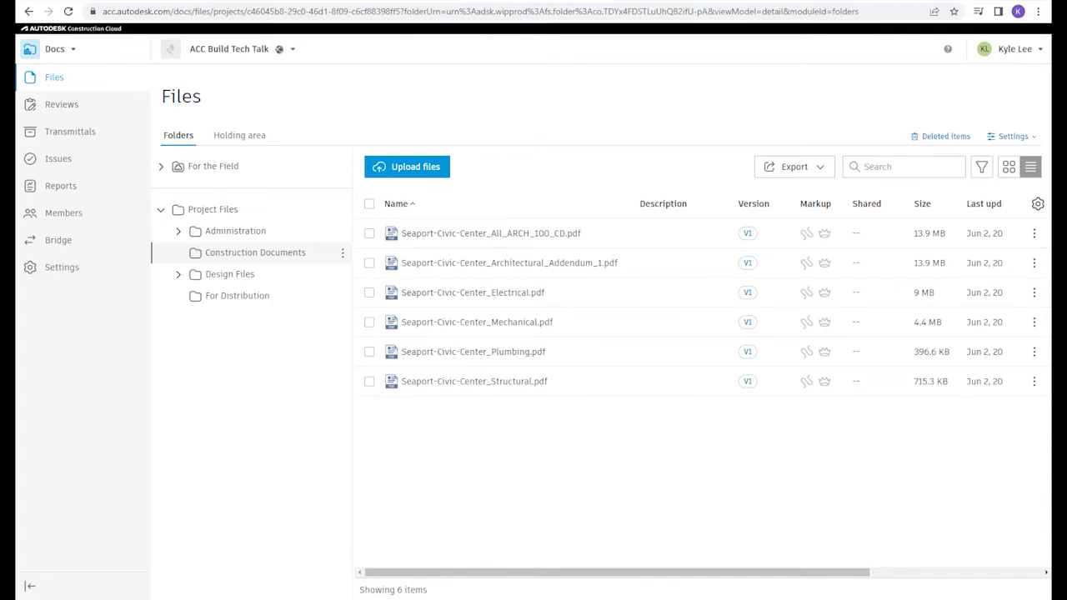
Step: Check the new-items notification e-mail in Outlook and examine the shared Construction Documents folder in the ACC Bridge Test project
key("alt+Tab")
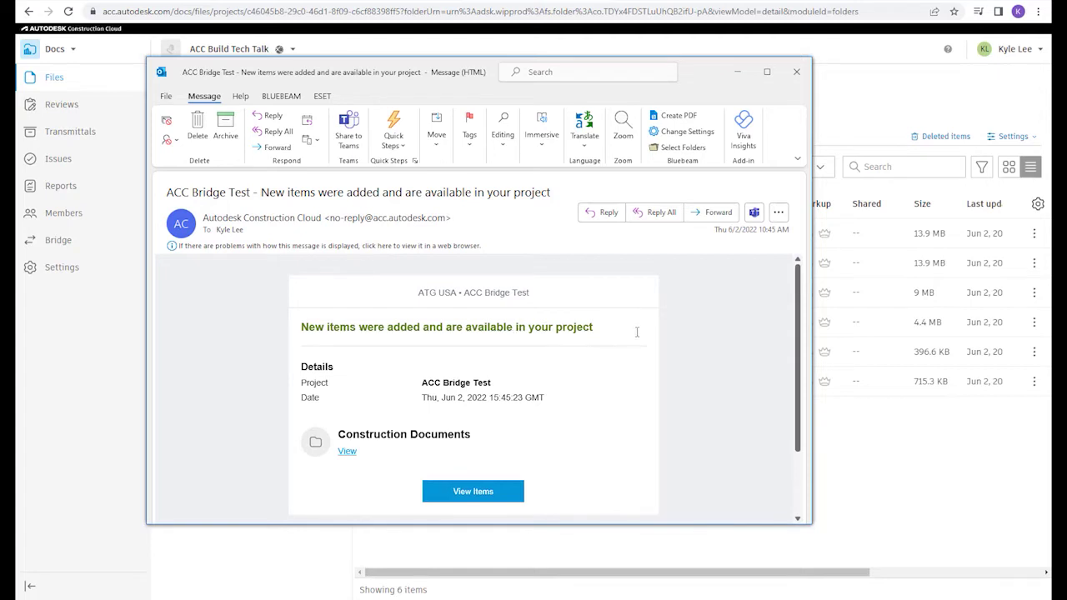
left_click(798, 74)
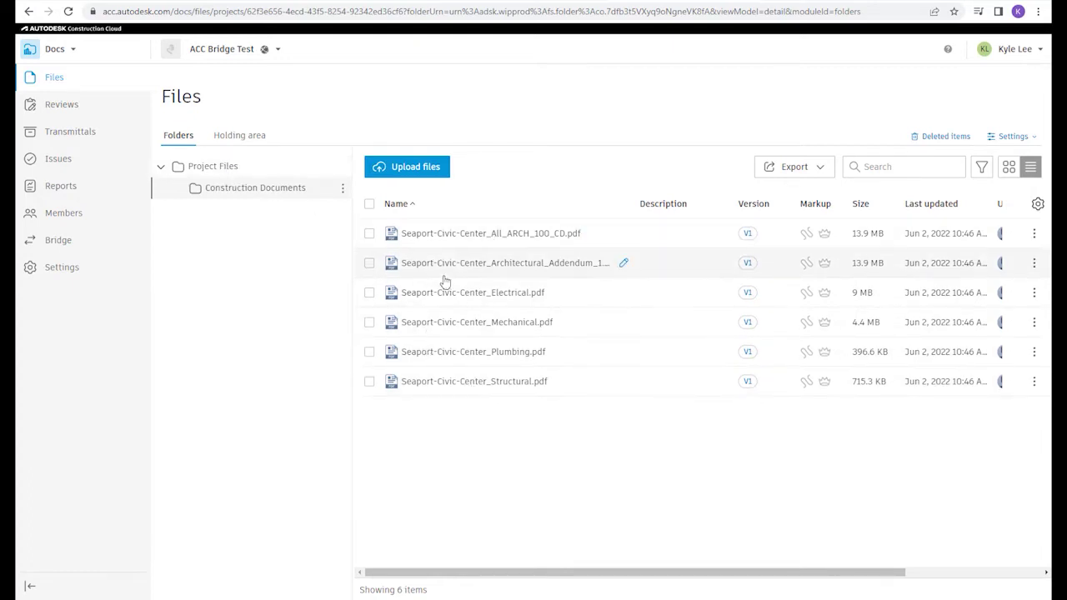
left_click(1011, 233)
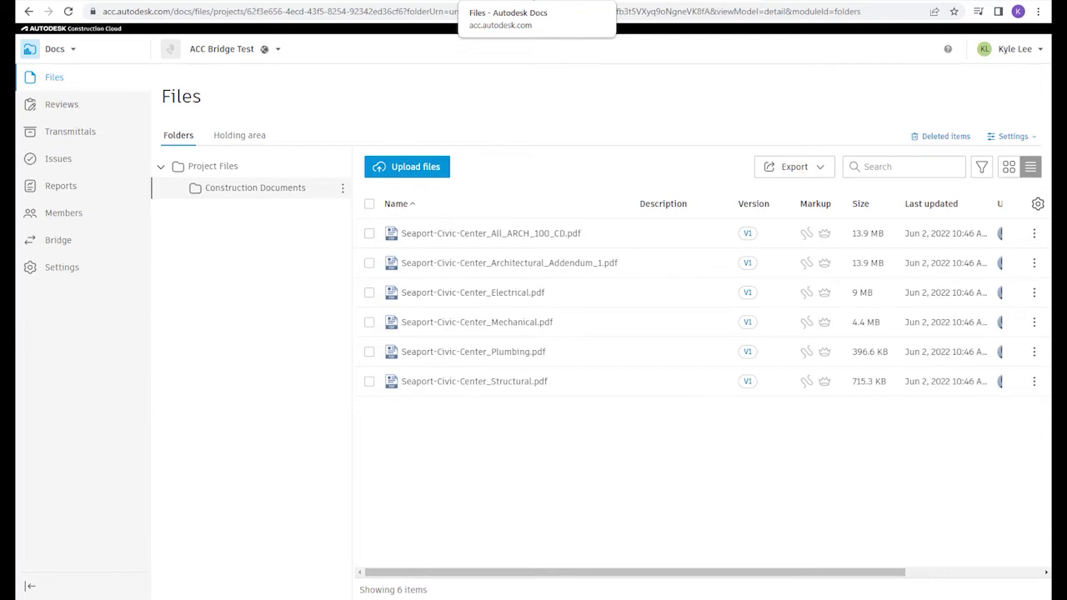
Step: Return to the ACC Build Tech Talk project, switch from Docs to Build, and open its Sheets list
left_click(73, 50)
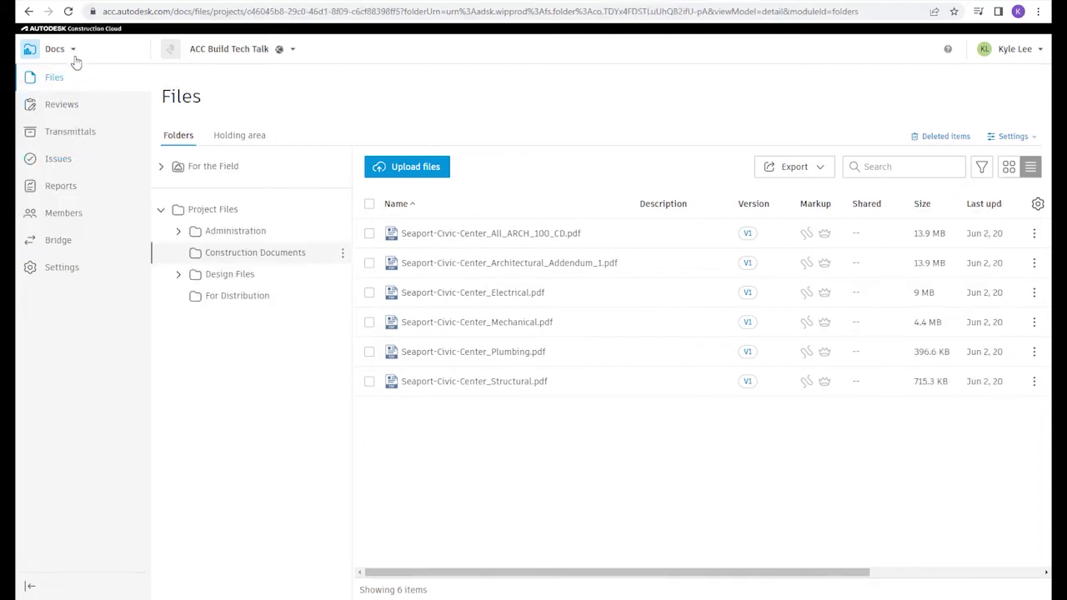
left_click(74, 55)
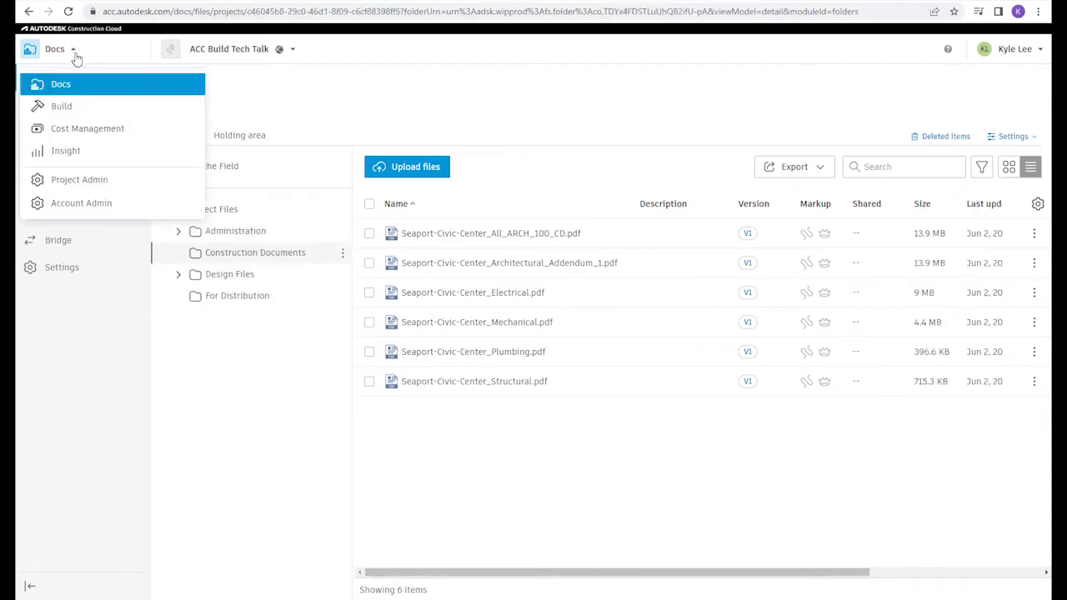
left_click(79, 109)
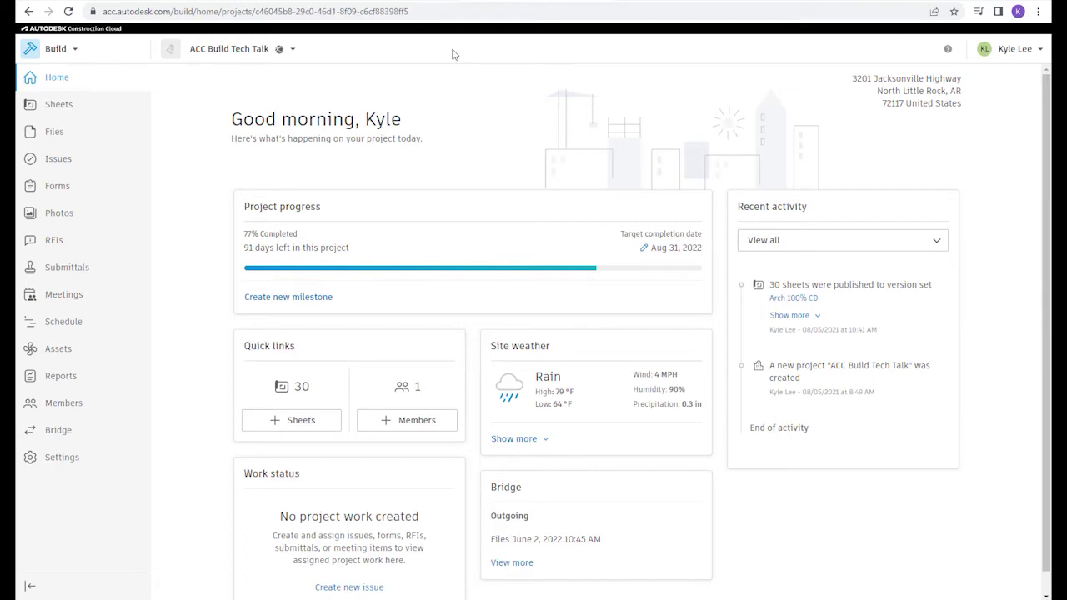
left_click(60, 106)
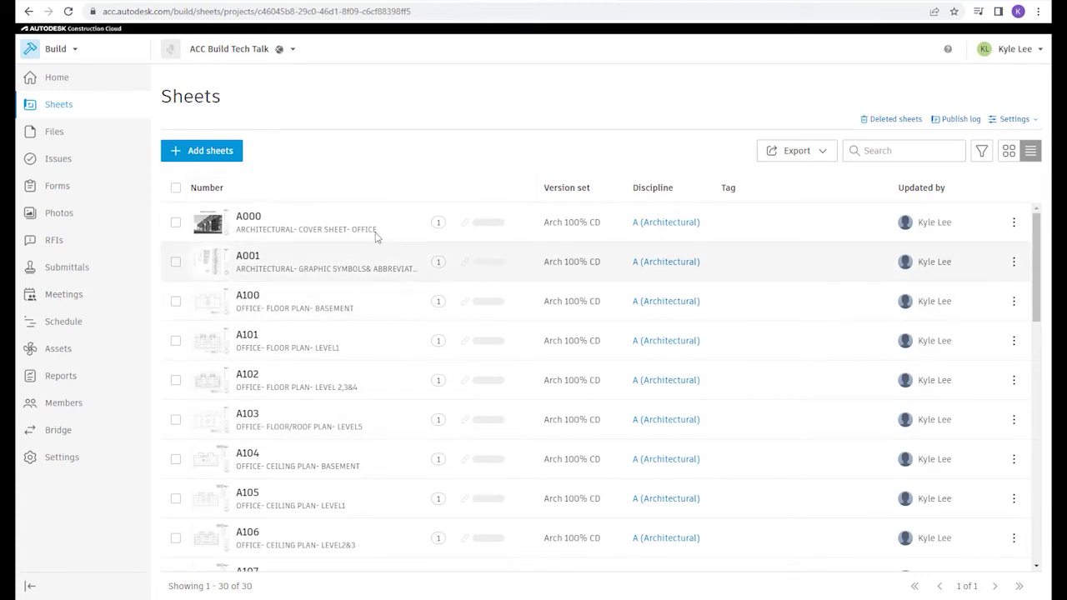
Step: Select all sheets in the Sheets list and set them up for sharing with another project
scroll(388, 303, "down", 3)
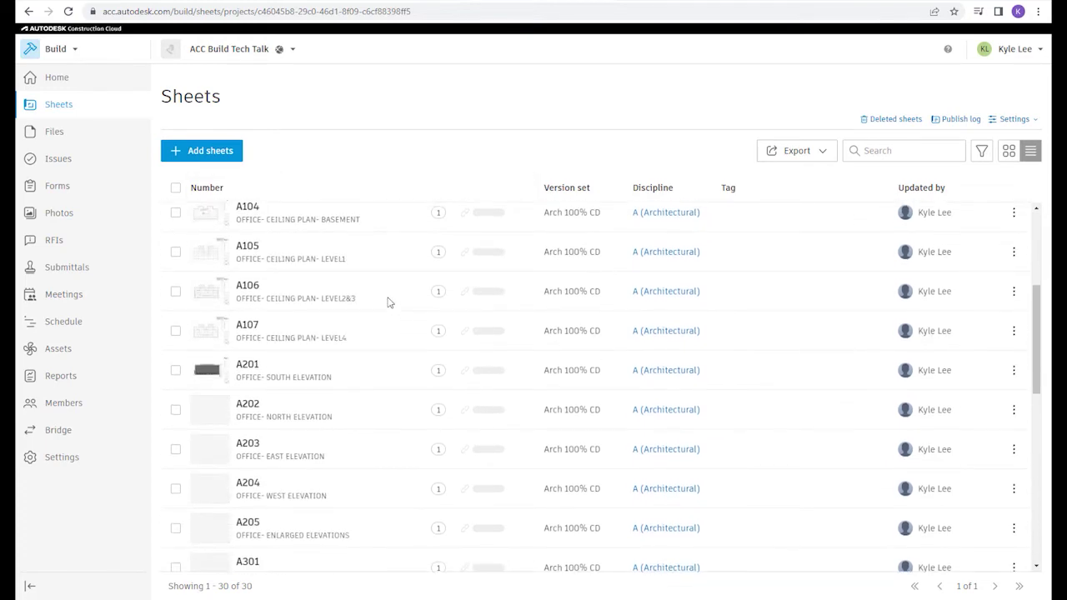
scroll(384, 485, "up", 3)
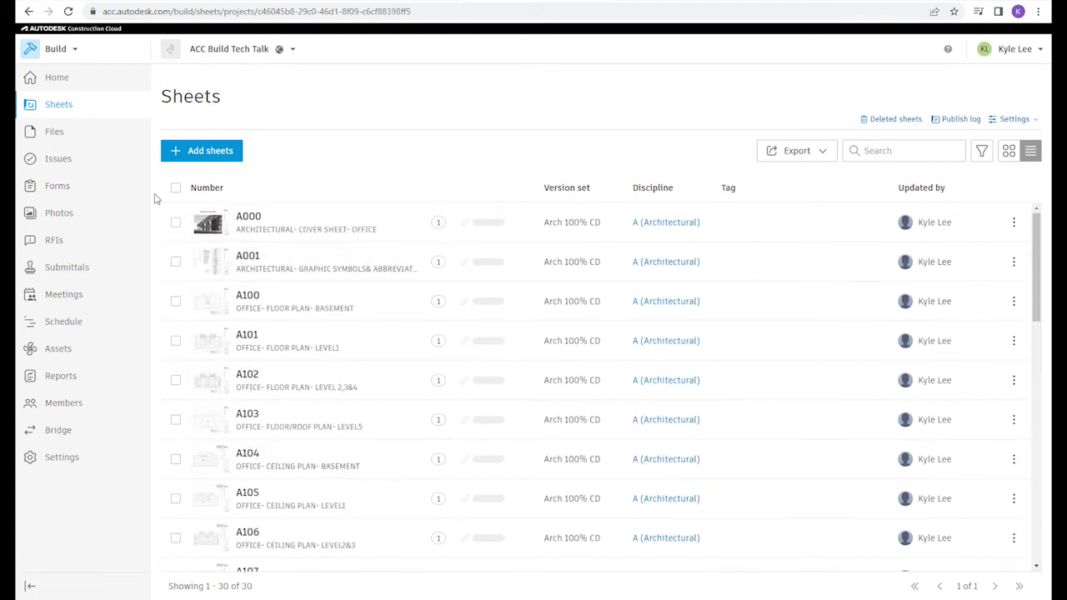
left_click(176, 188)
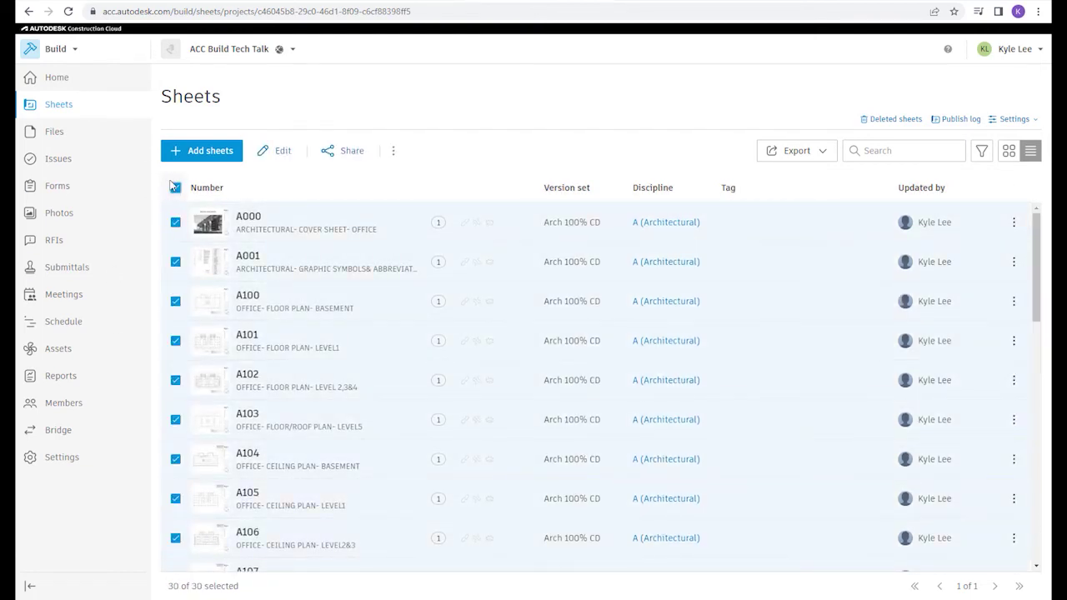
left_click(350, 155)
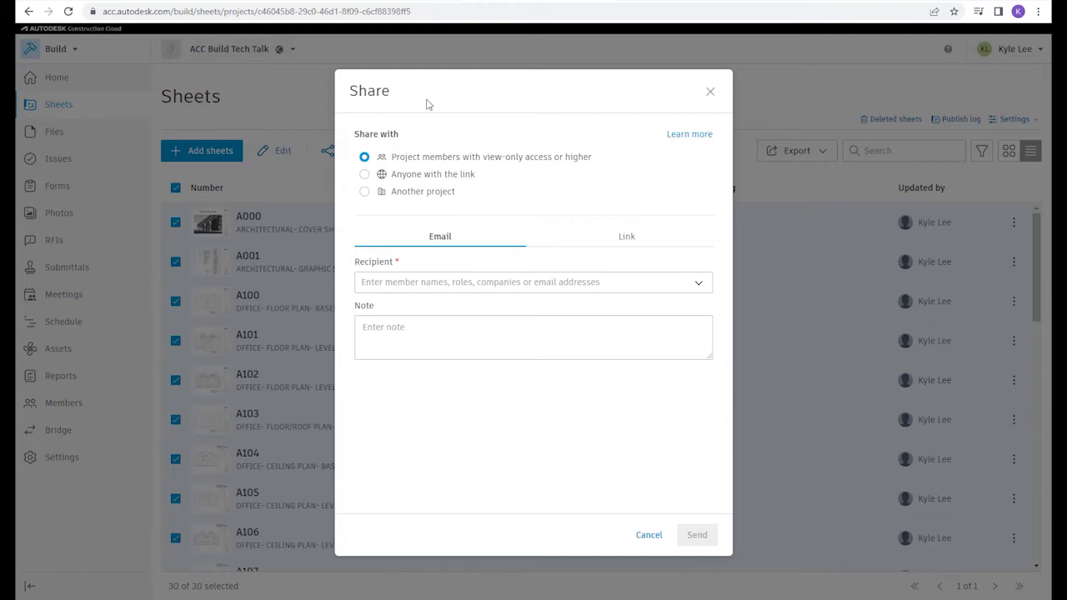
left_click(364, 192)
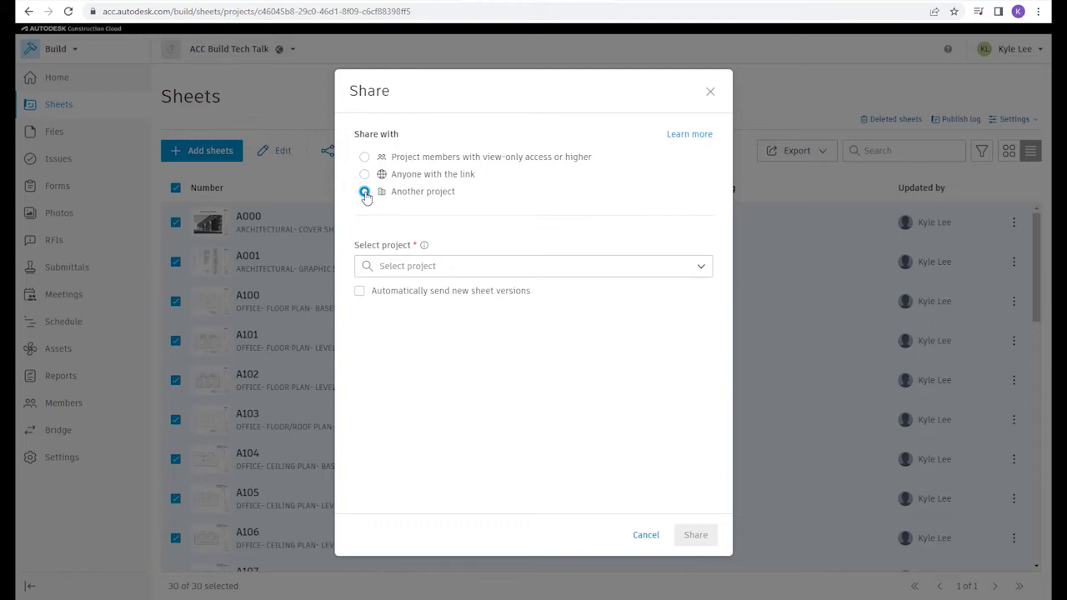
Step: Choose ACC Bridge Test as the target project, enable automatic sending of new sheet versions, and share the selected sheets
left_click(701, 267)
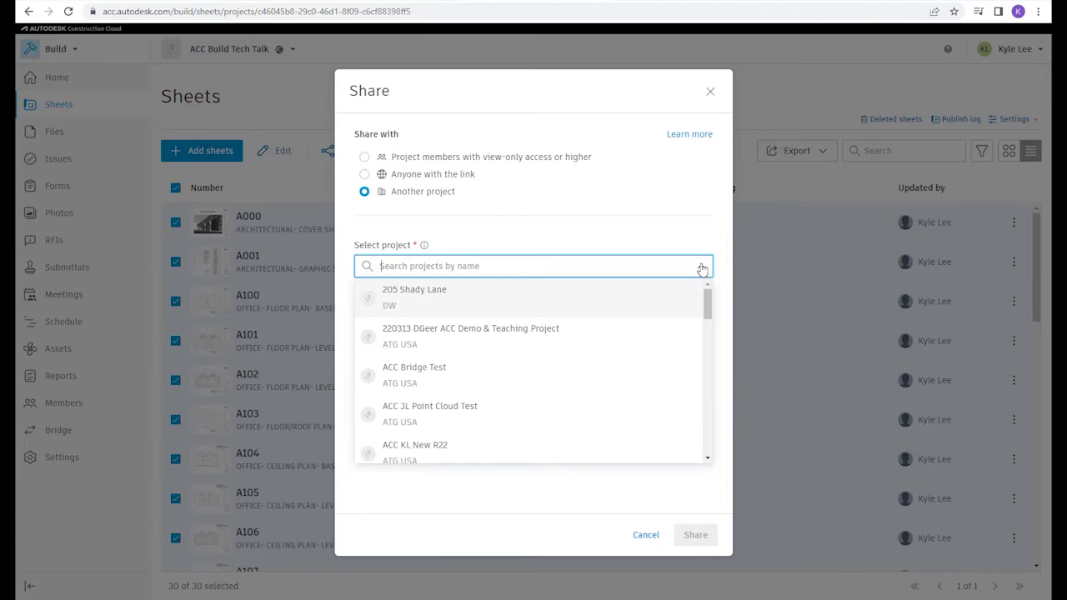
type("bri")
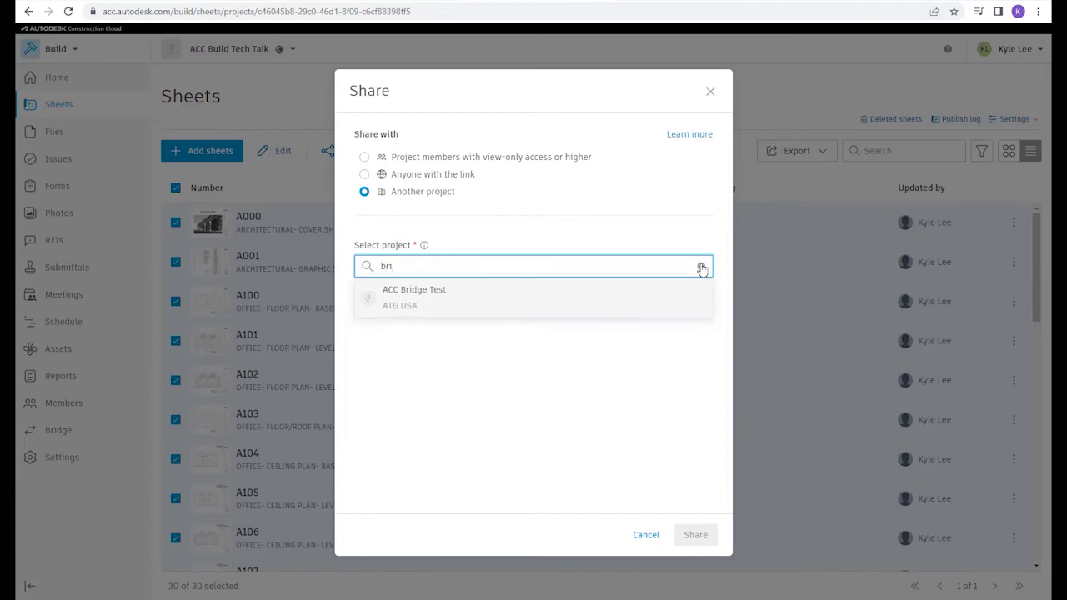
left_click(449, 293)
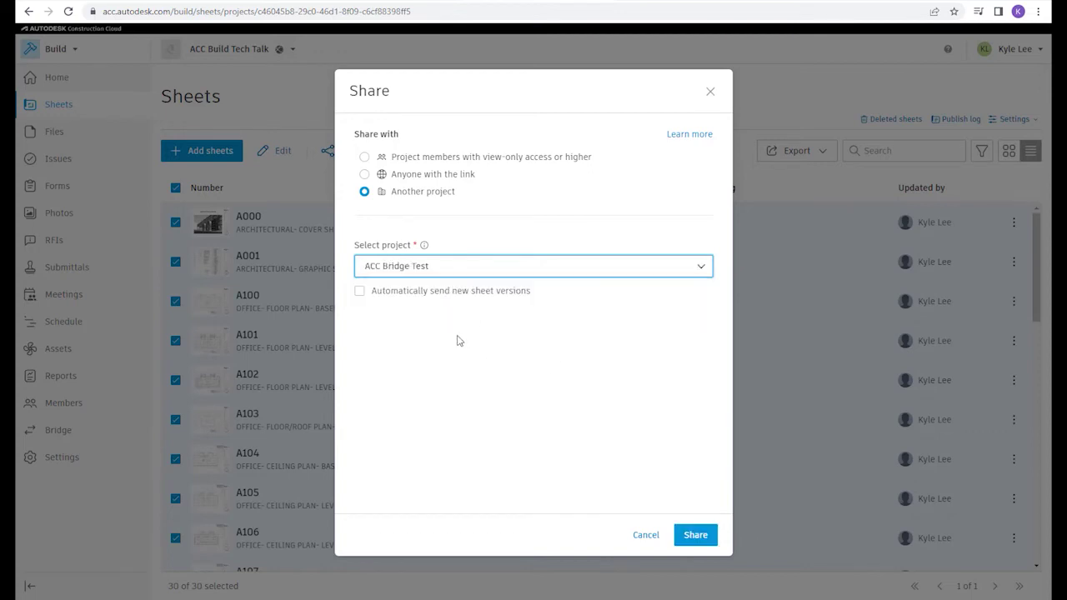
left_click(359, 297)
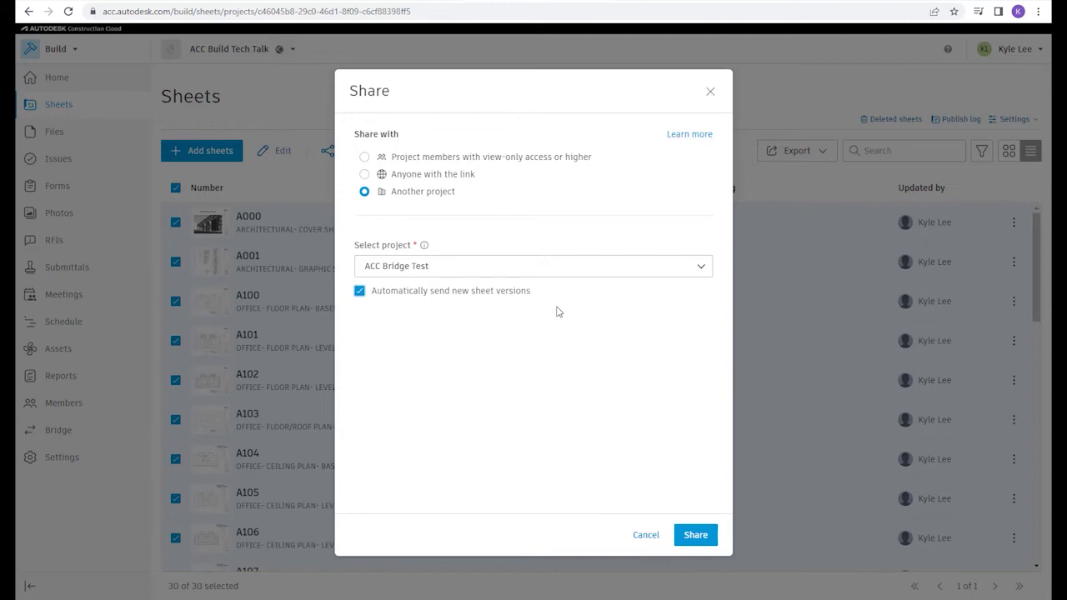
left_click(700, 540)
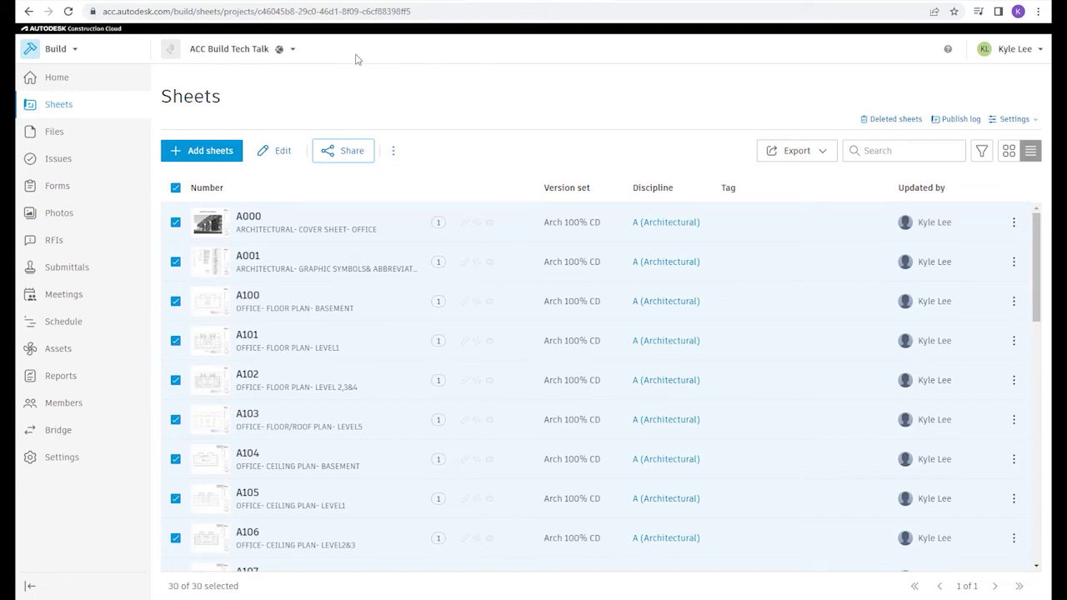
Step: Examine the sharing options for Seaport-Civic-Center_All_ARCH_100_CD.pdf in the Construction Documents folder, and close them without sharing
left_click(55, 133)
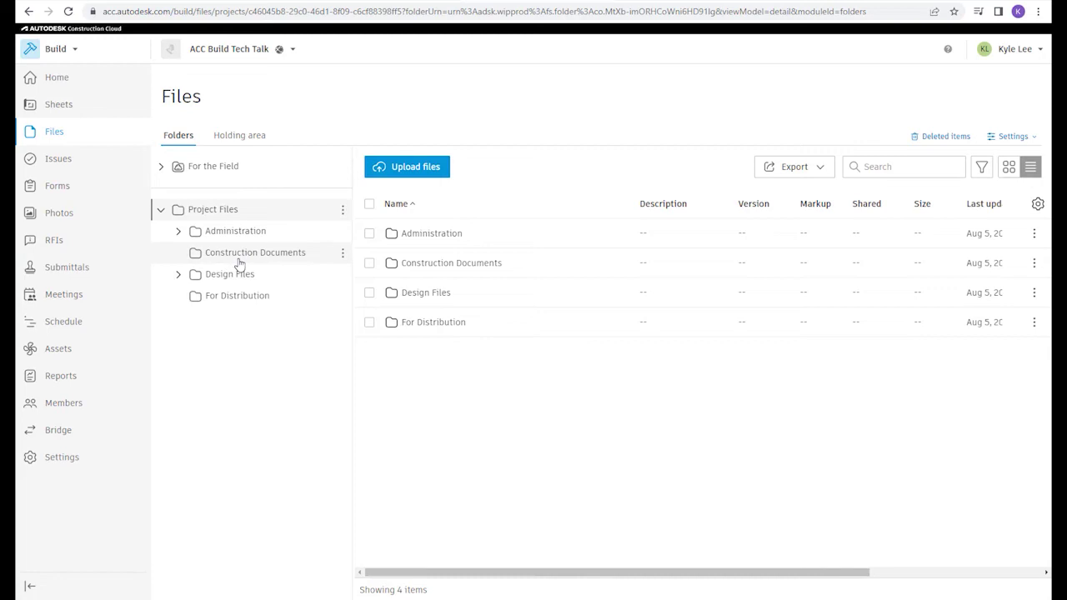
left_click(239, 260)
left_click(369, 234)
left_click(542, 167)
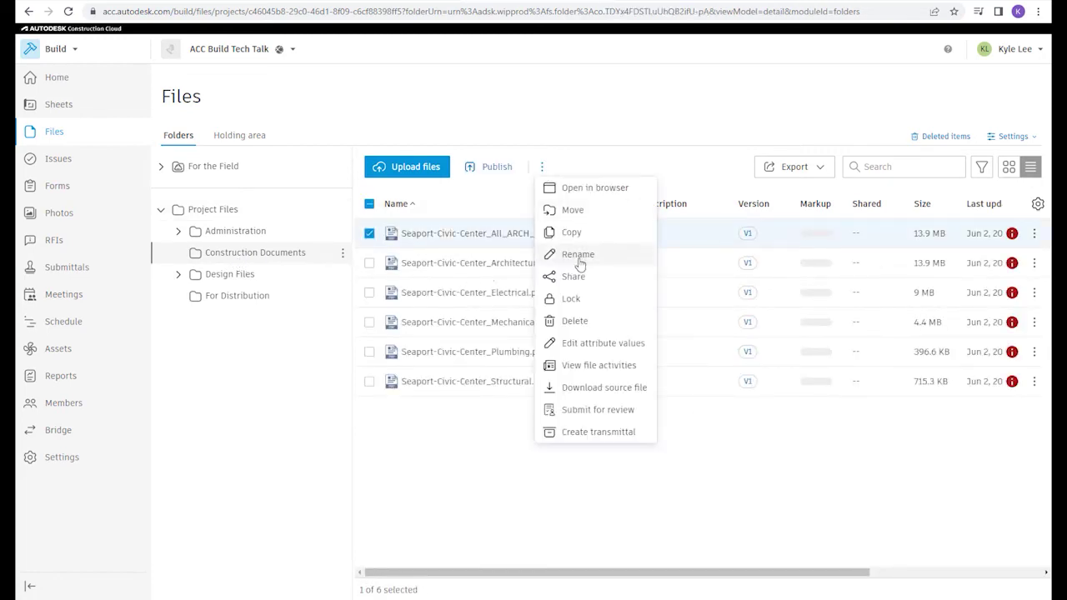
left_click(574, 278)
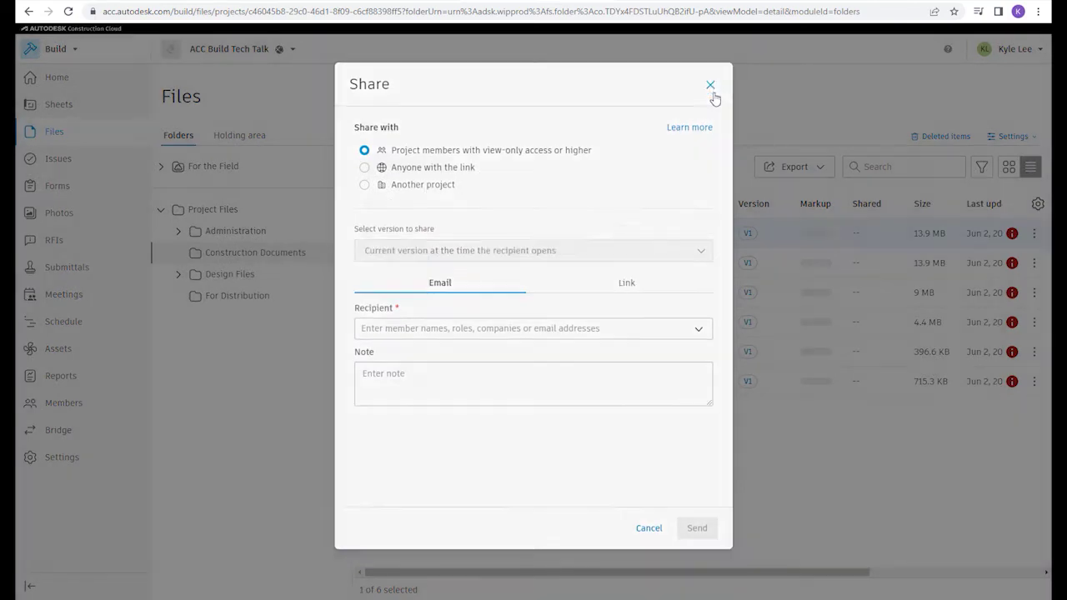
left_click(710, 93)
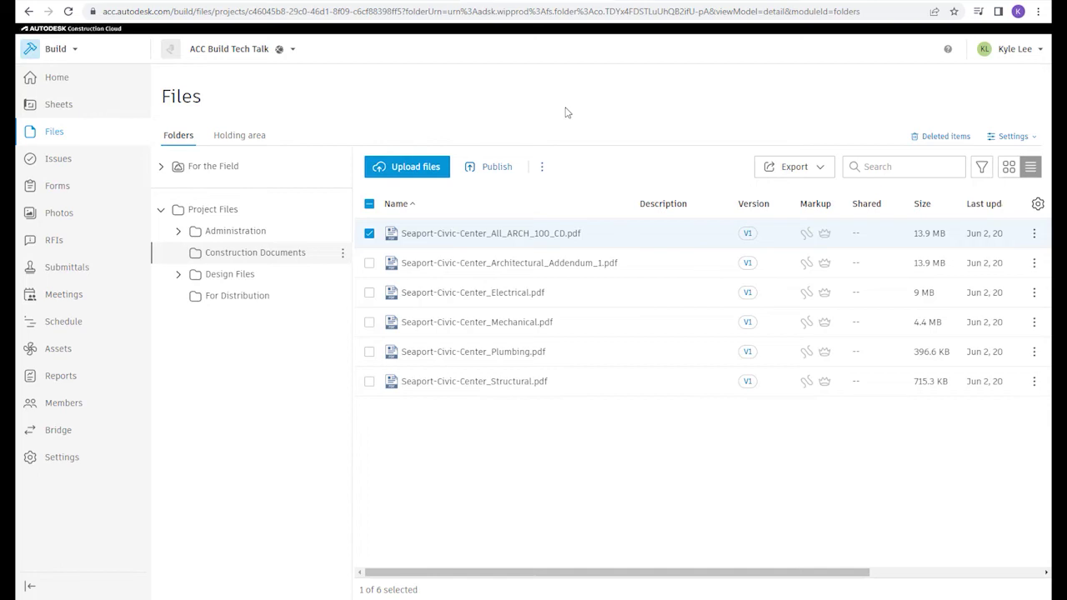
Step: Review the project's incoming transfers, outgoing transfers and automations in Bridge
left_click(64, 435)
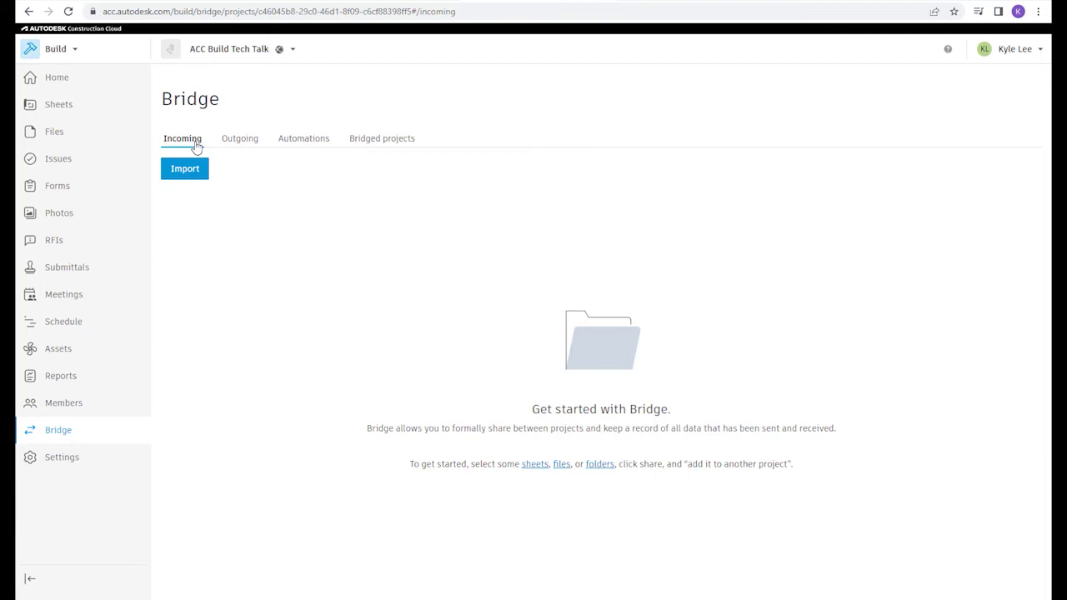
left_click(243, 146)
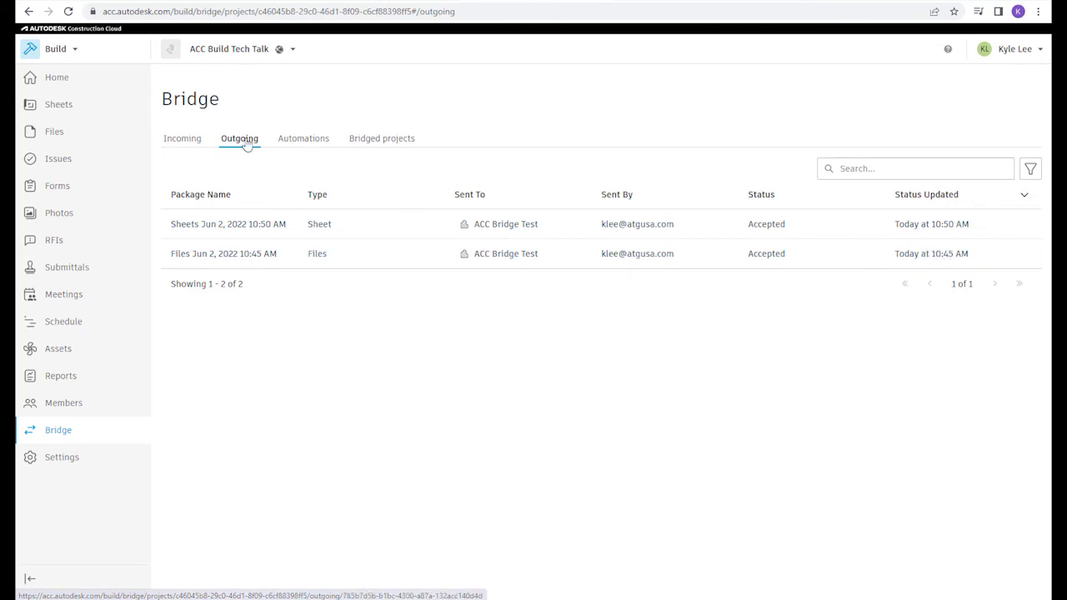
left_click(304, 141)
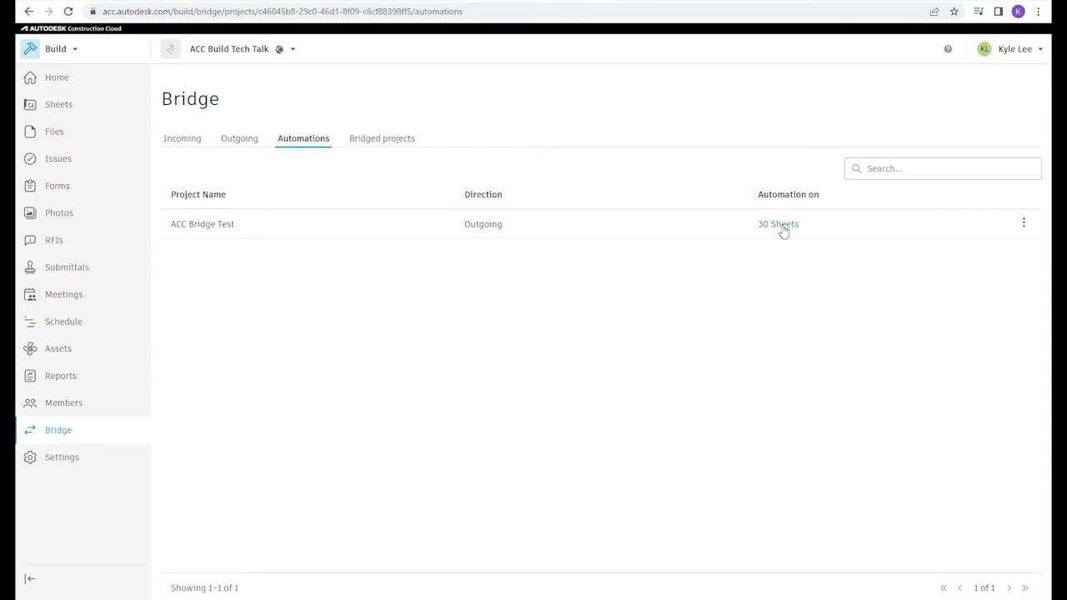
Step: Manage the automations for ACC Bridge Test and delete the automation for sheet A000
left_click(1025, 227)
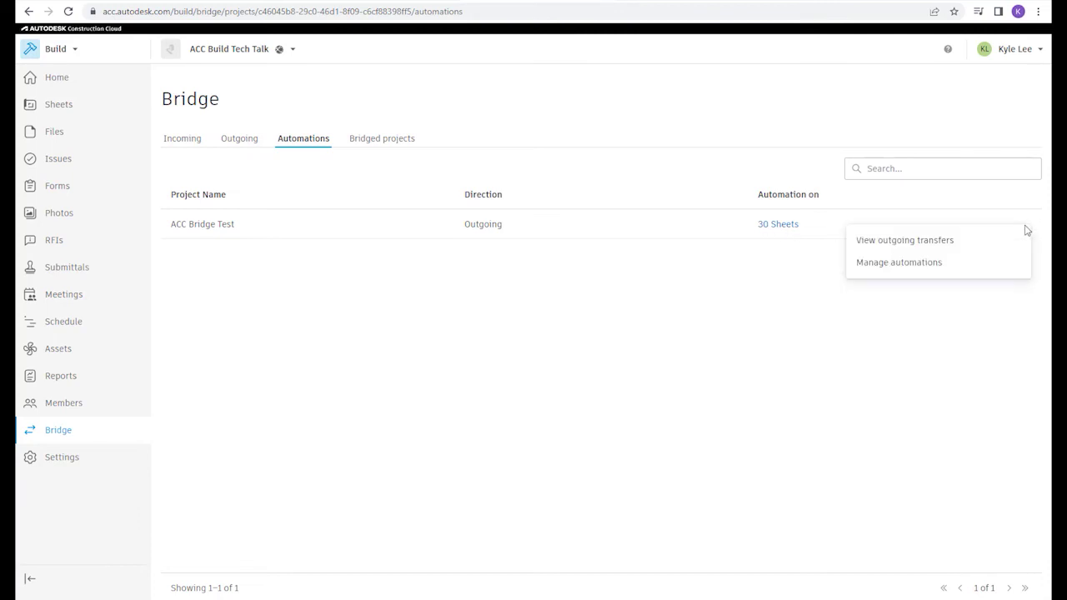
left_click(932, 270)
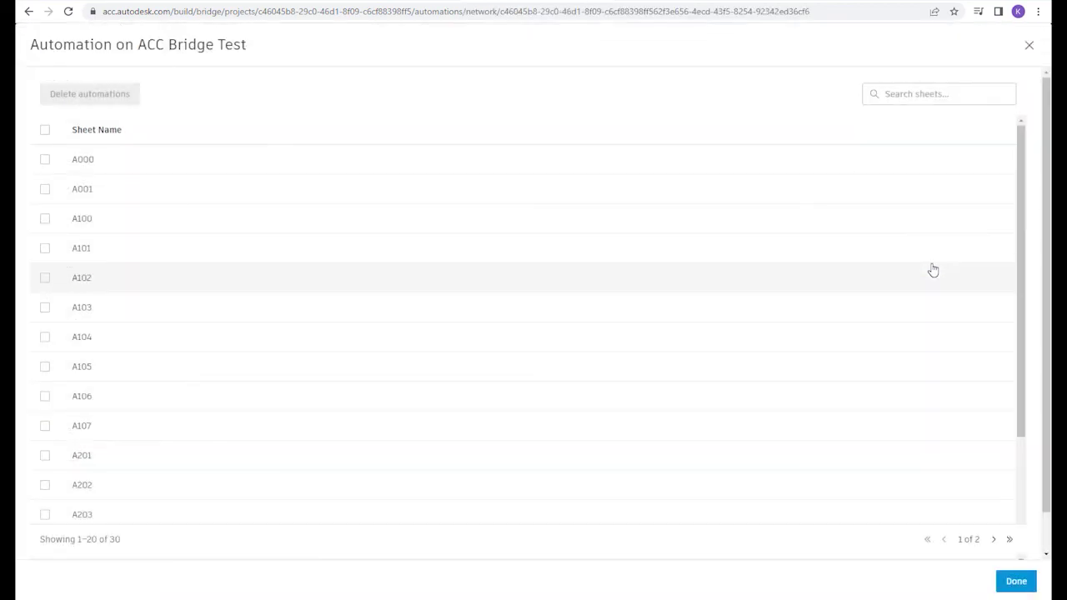
left_click(46, 165)
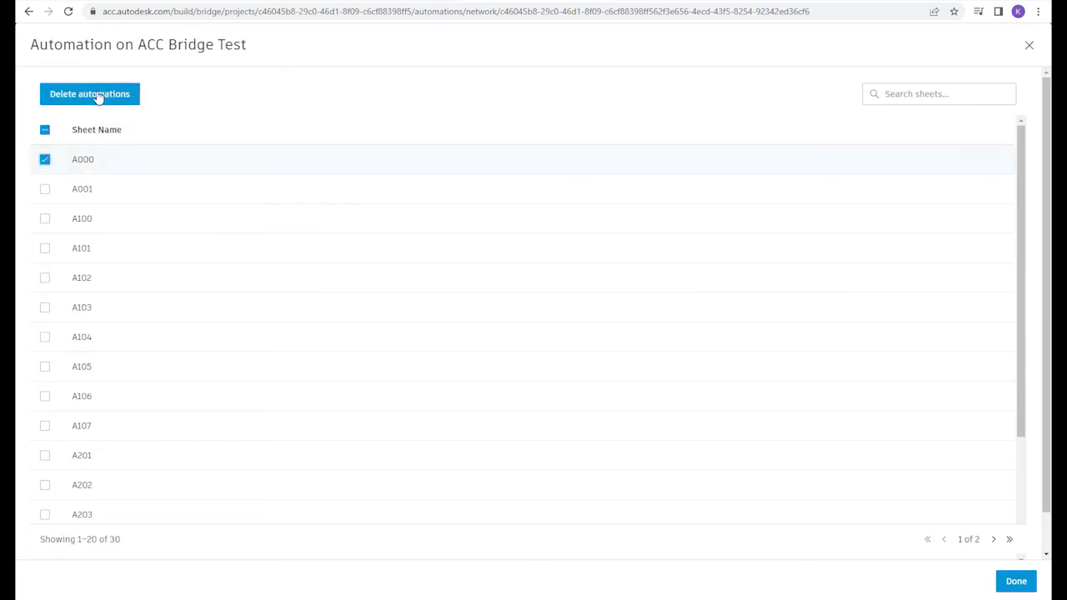
left_click(45, 163)
scroll(78, 388, "down", 2)
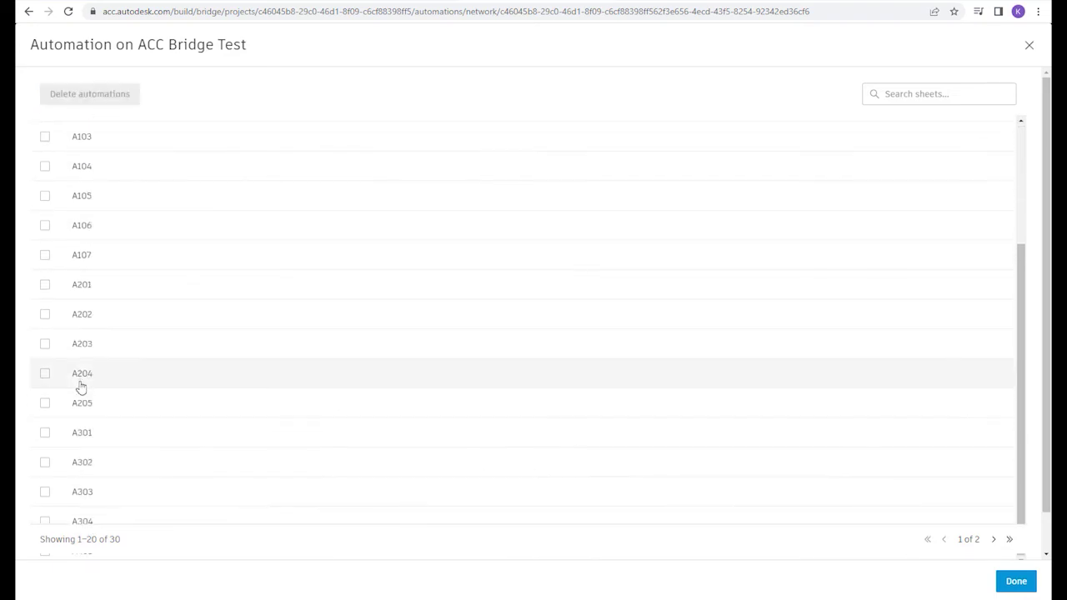
scroll(100, 464, "up", 2)
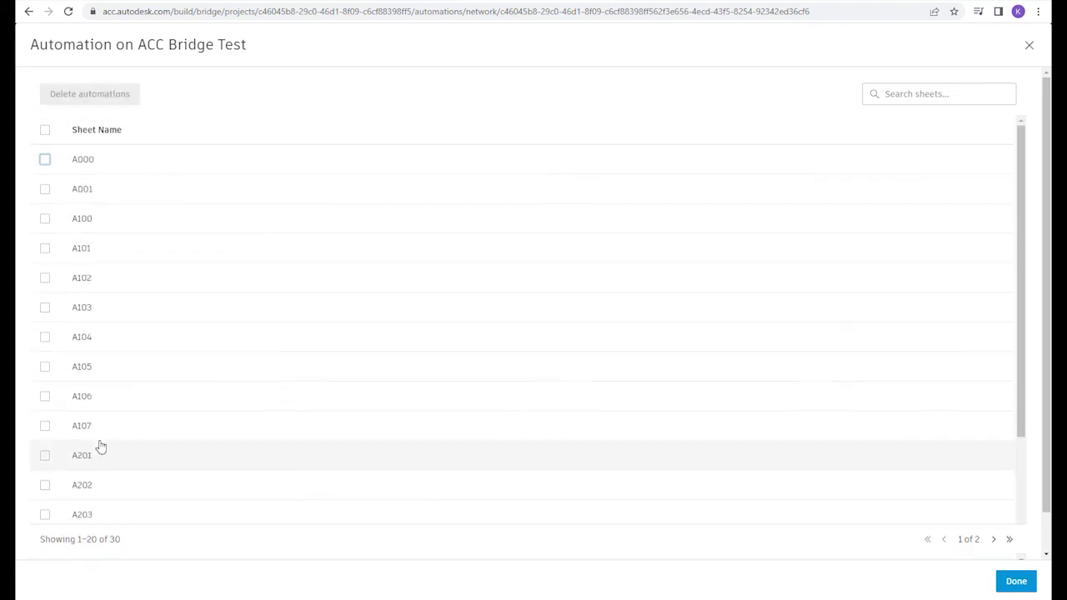
left_click(45, 161)
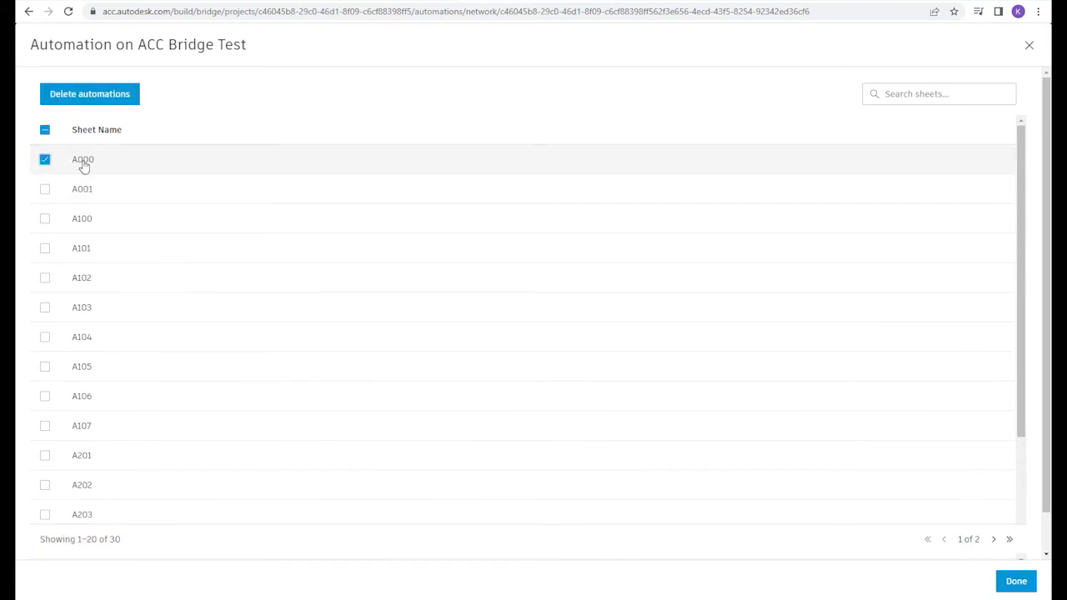
left_click(113, 98)
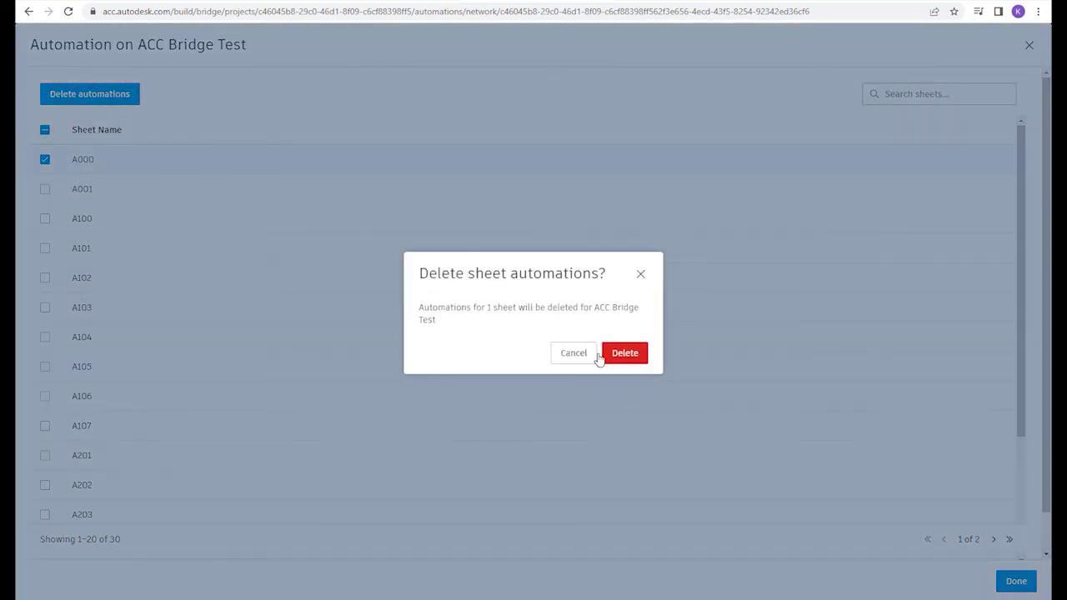
left_click(626, 356)
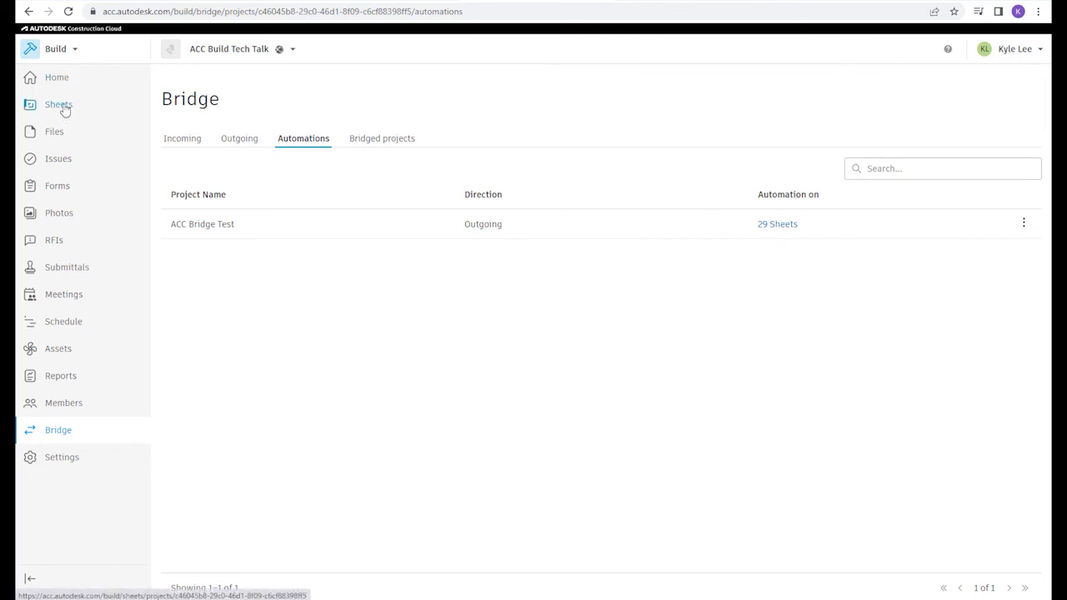
Step: Review the bridged projects and the invitation form for bridging a new project, and close the form without sending
left_click(395, 140)
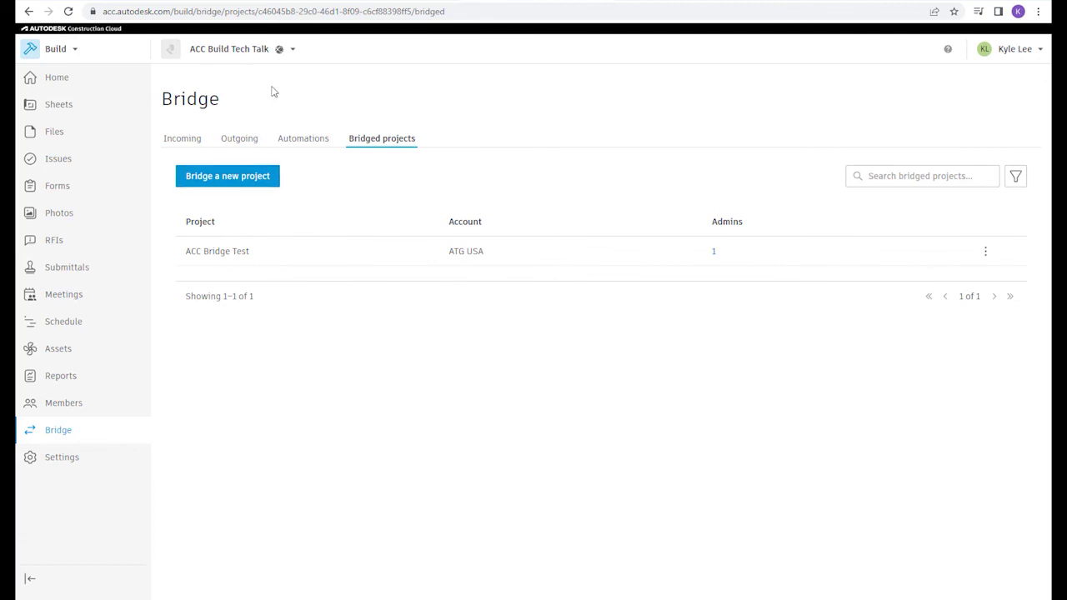
left_click(238, 179)
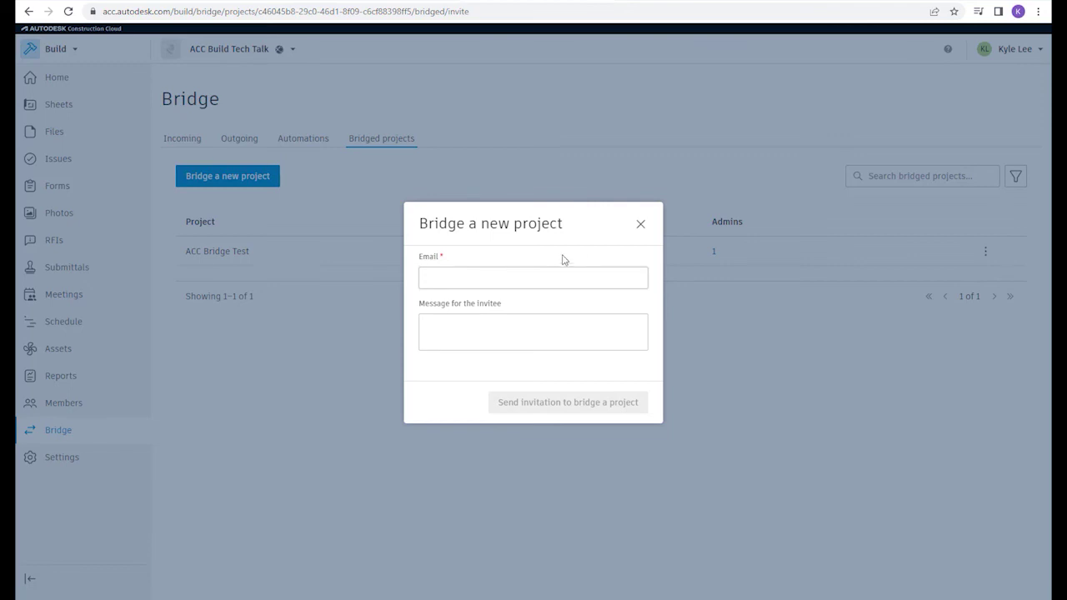
left_click(640, 226)
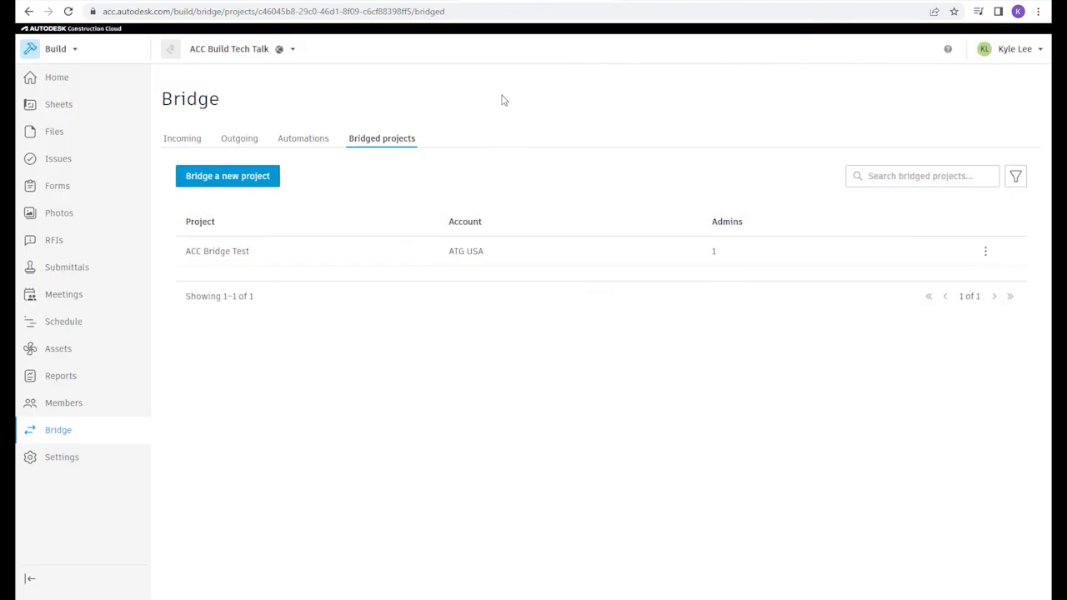